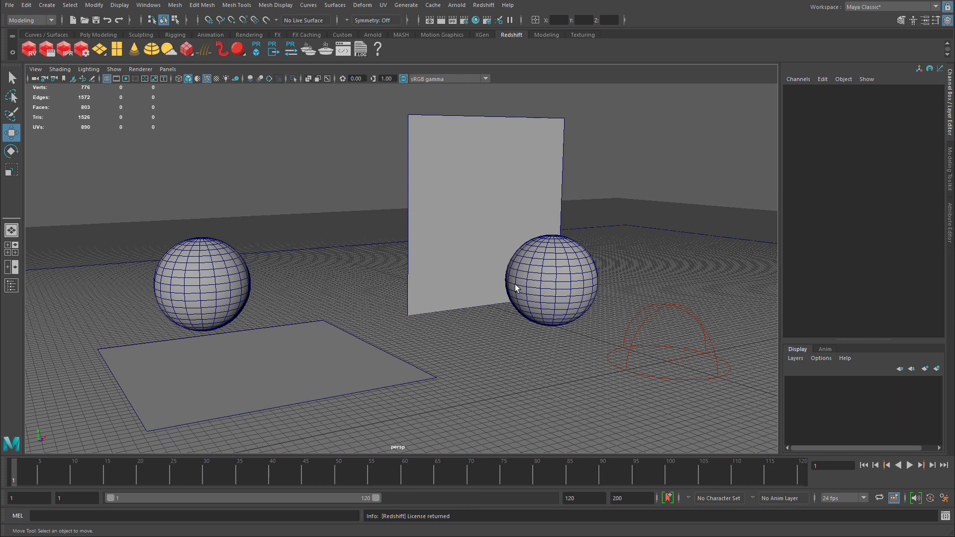
- Inspect the floor plane, the standing and flat planes, the spheres and the dome light's attributes
right_click_drag(614, 284, 471, 324, "alt")
left_click(471, 323)
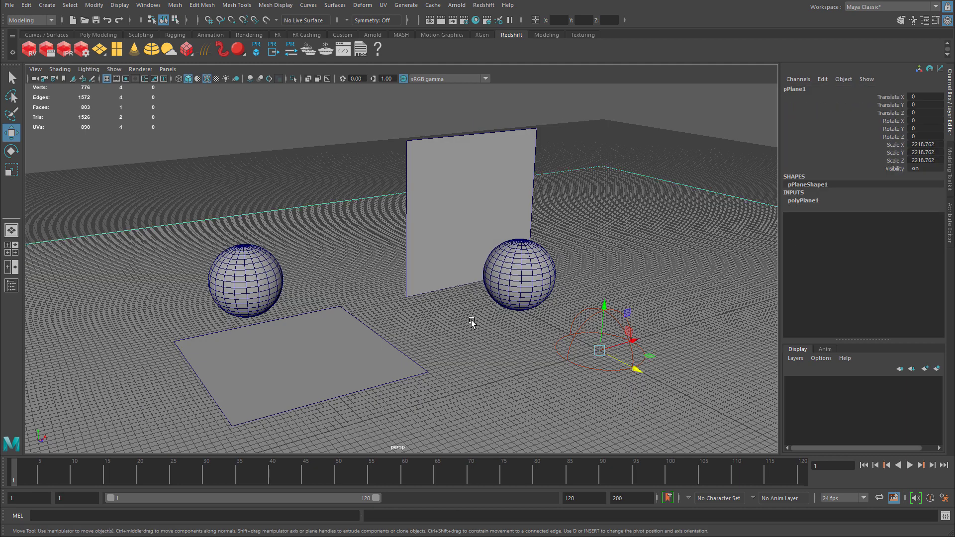
left_click(354, 320)
left_click(450, 215)
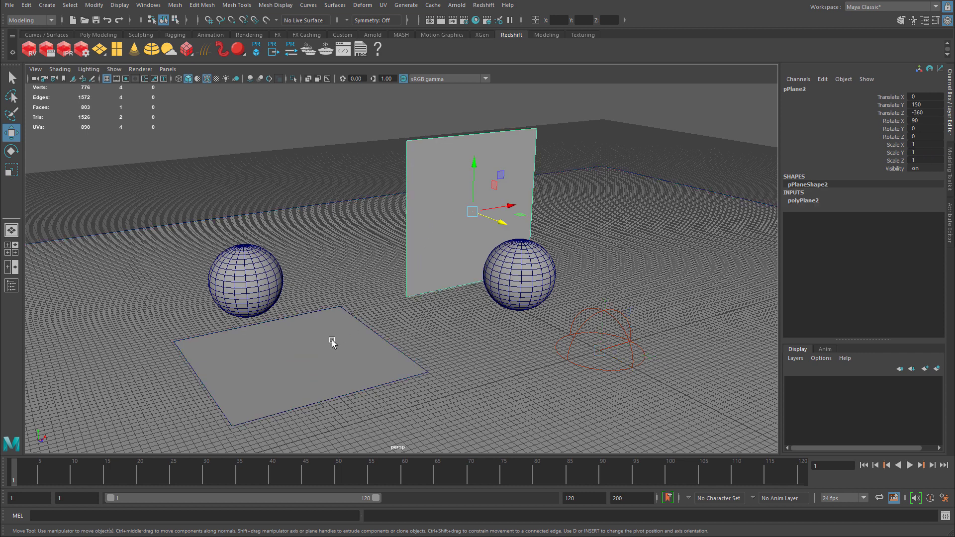
left_click(246, 314)
left_click(519, 268)
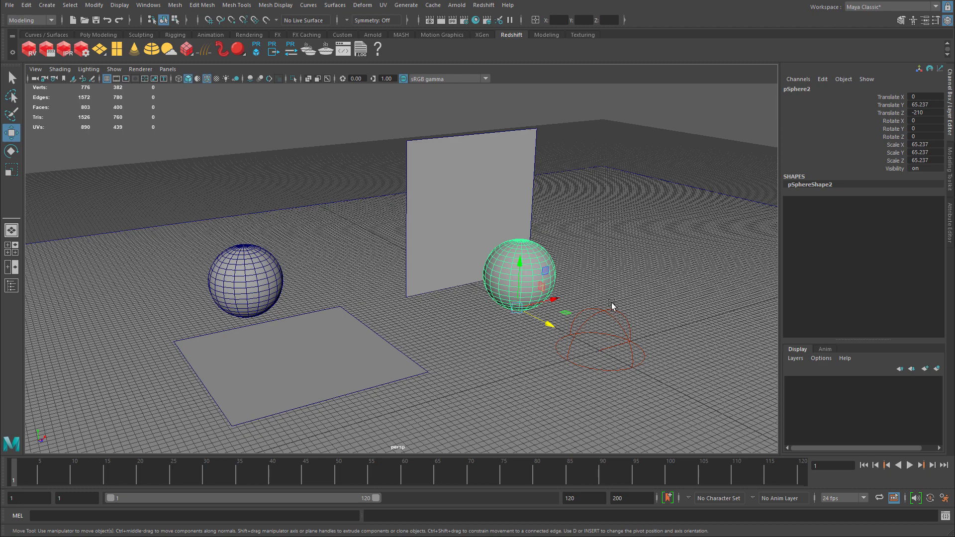
left_click(614, 321)
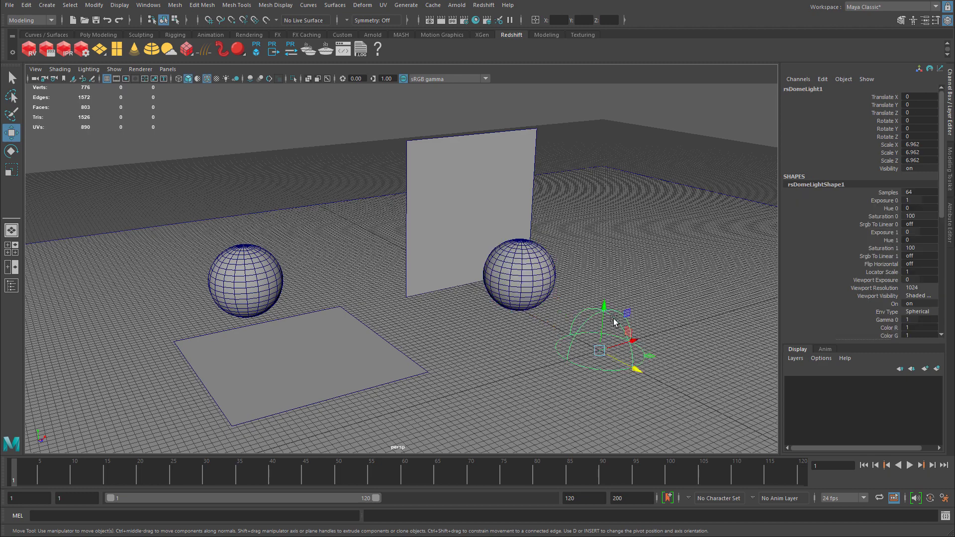
left_click_drag(614, 321, 570, 291, "alt")
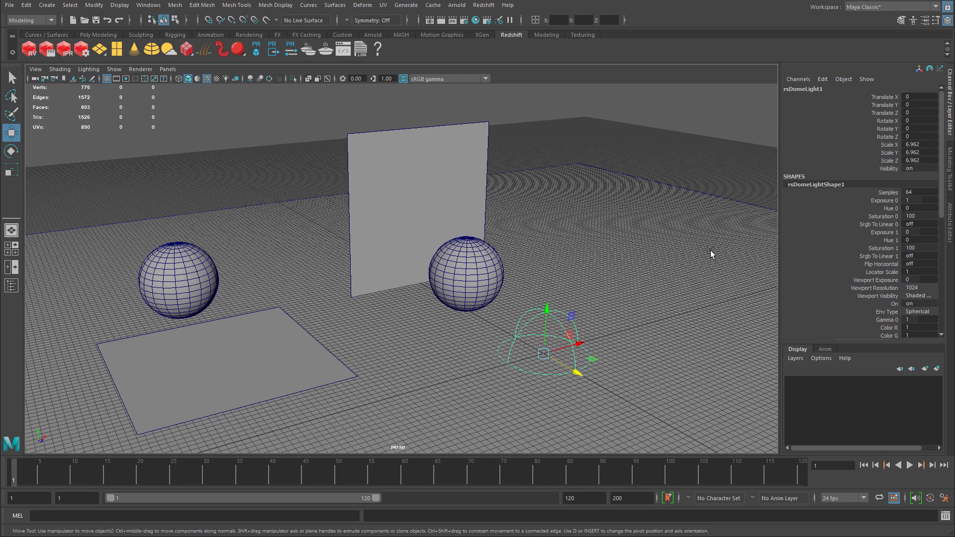
left_click(951, 219)
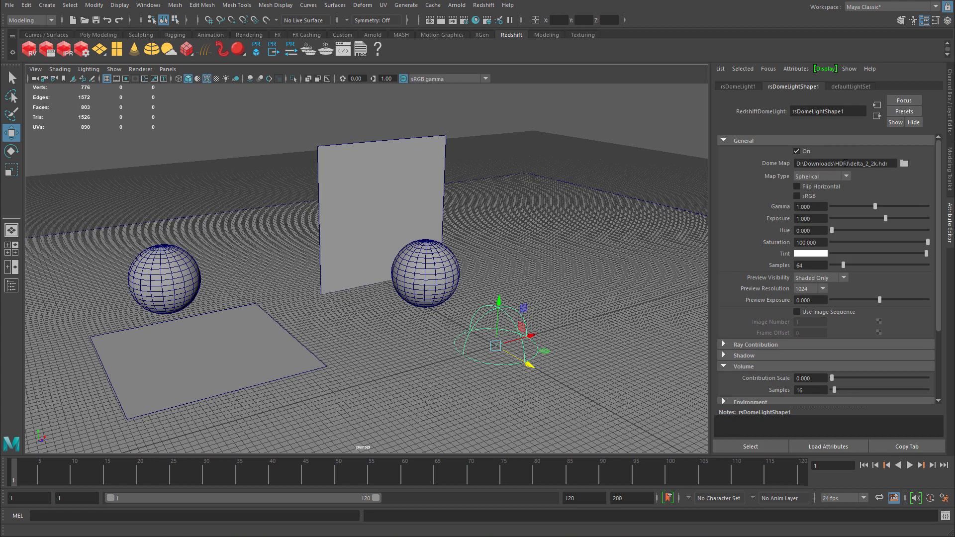
left_click(950, 107)
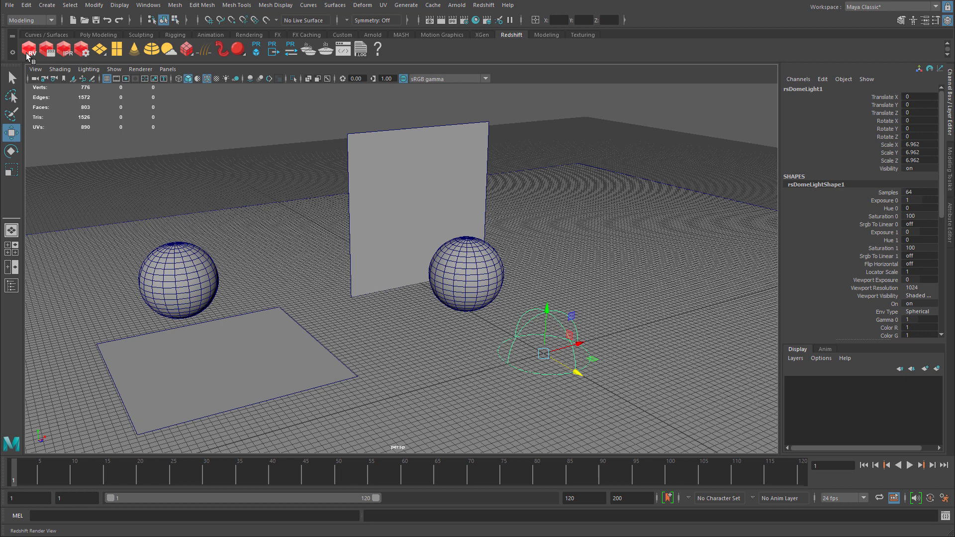
- Preview the scene's dome lighting in the Redshift Render View, close the preview and return to the dome light's channel values
left_click(27, 54)
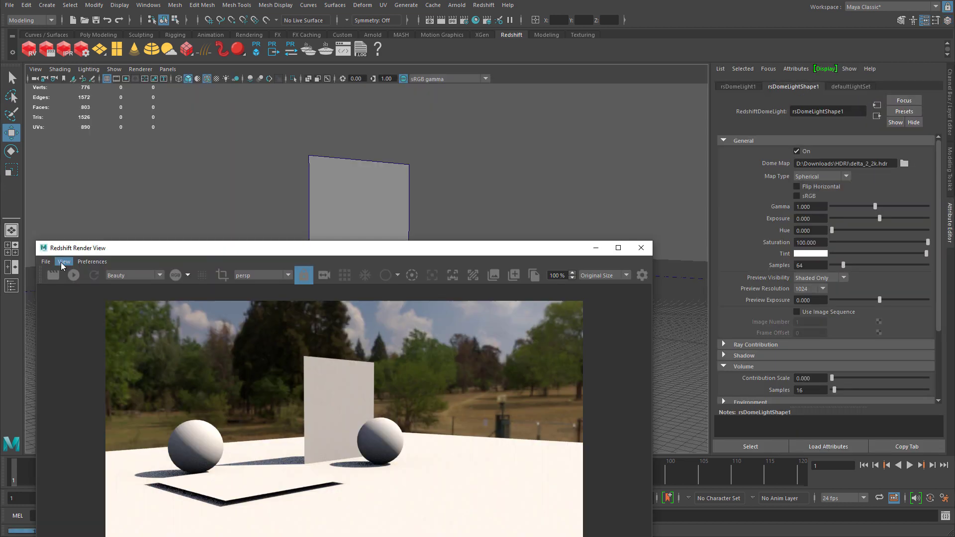
left_click(648, 250)
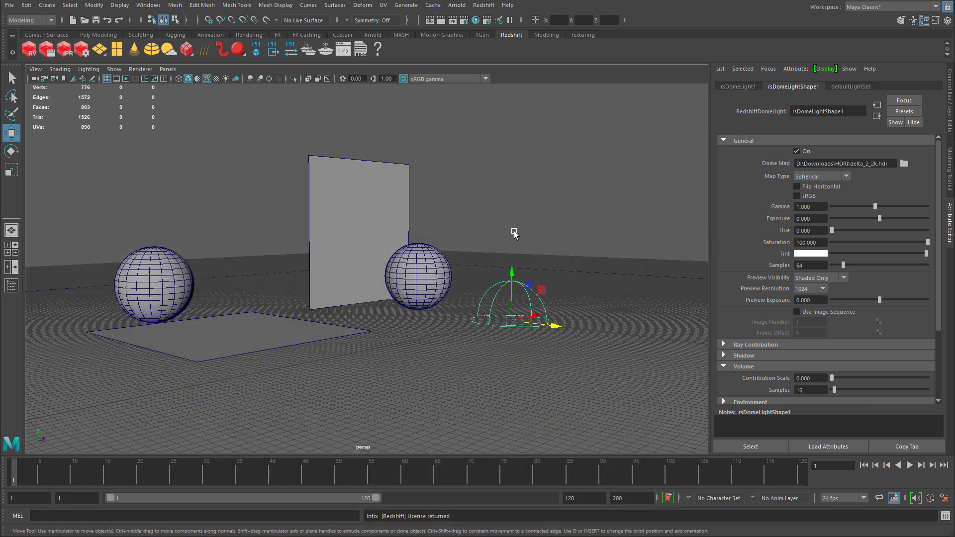
key("ctrl+a")
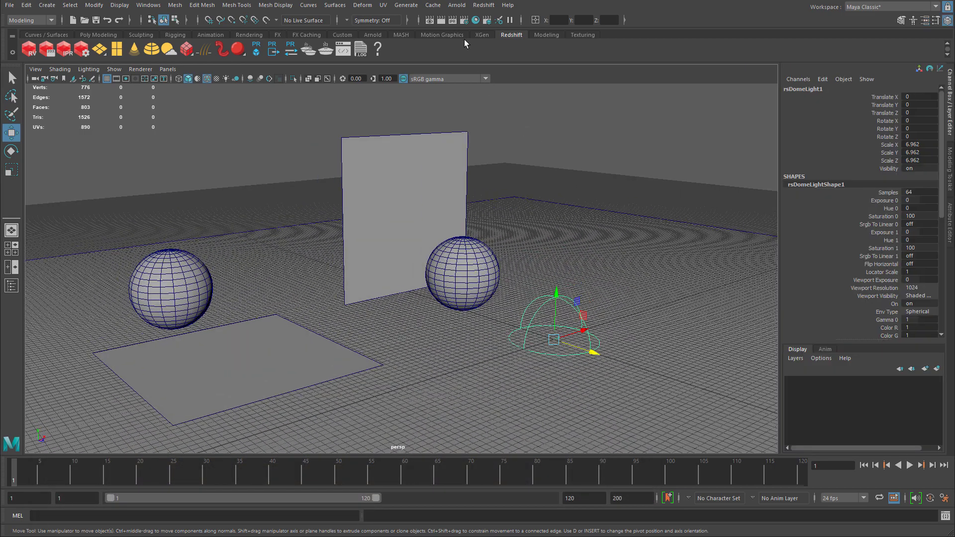
- Create a RedshiftMaterial in Hypershade from the Redshift node category
left_click(475, 21)
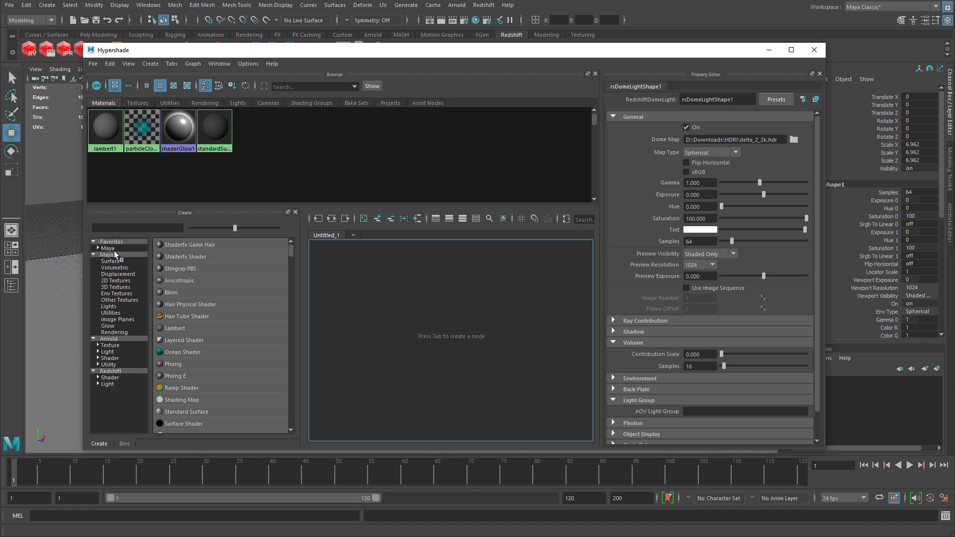
left_click(111, 372)
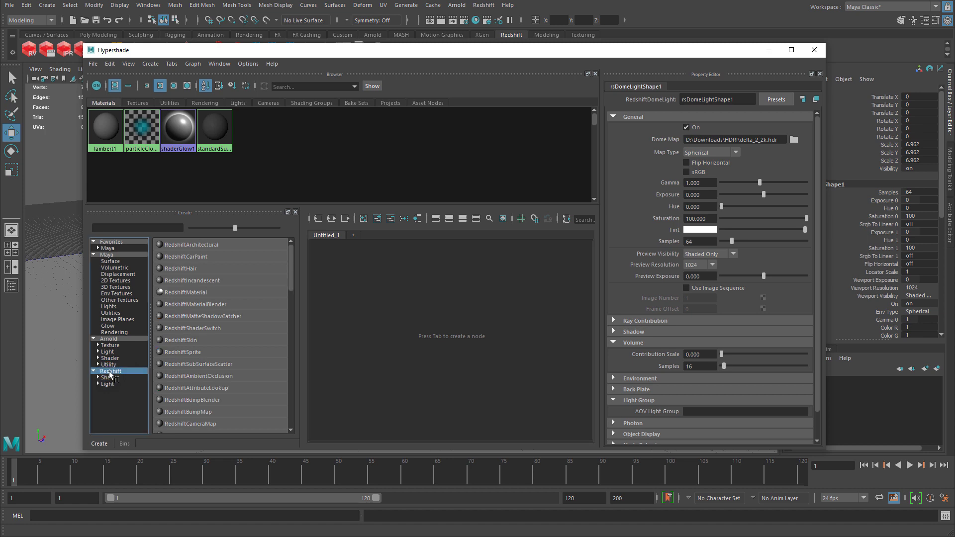
scroll(279, 289, "down", 5)
left_click_drag(290, 302, 295, 252)
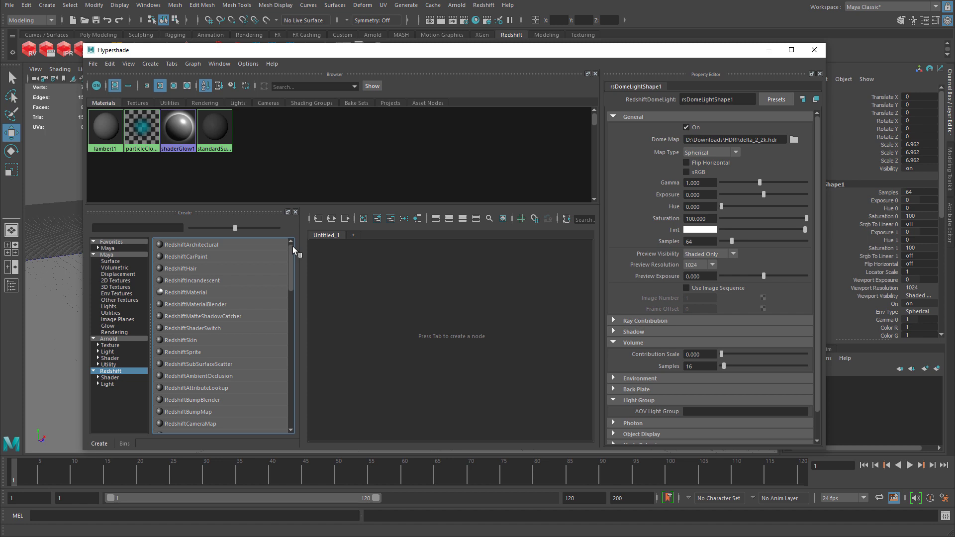
left_click(192, 295)
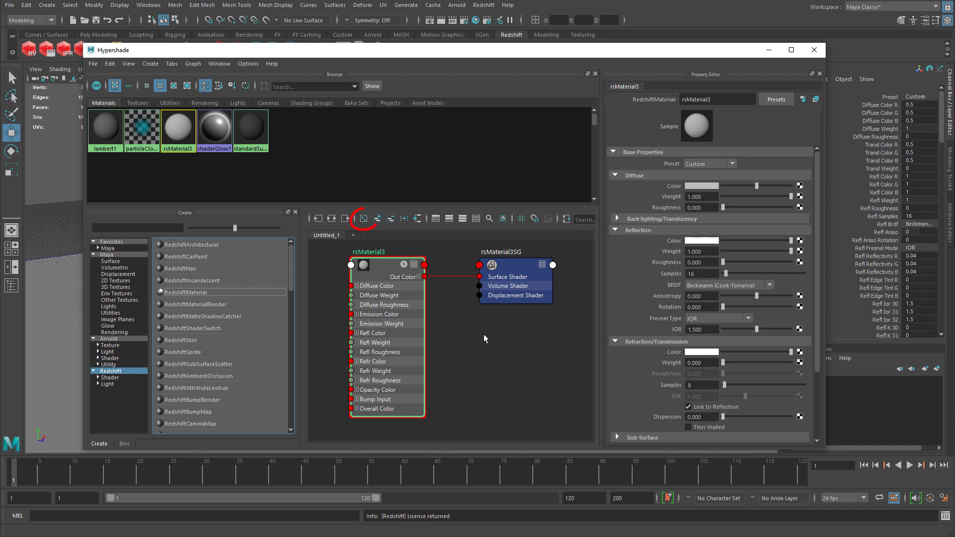
- Clear the Hypershade work area and graph the new Redshift material's network again
left_click(364, 220)
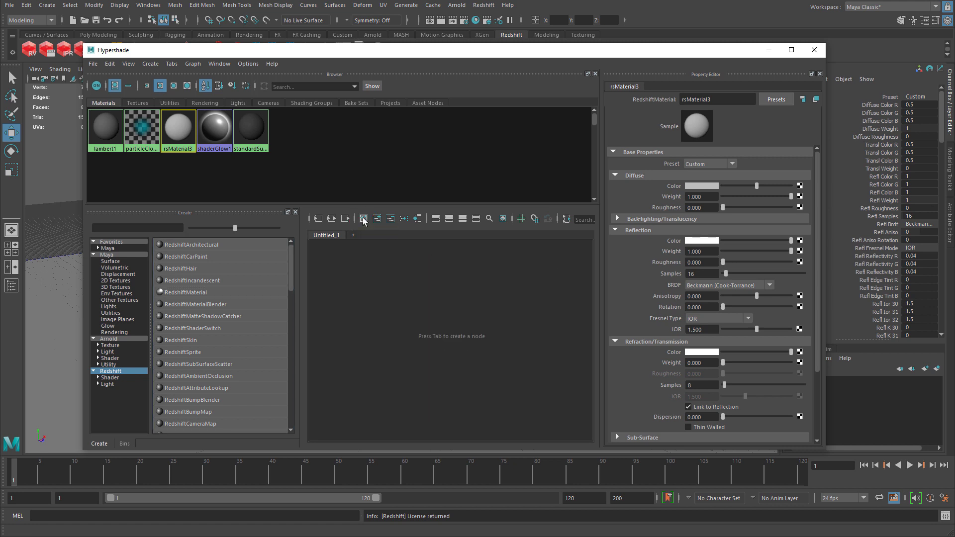
right_click(178, 128)
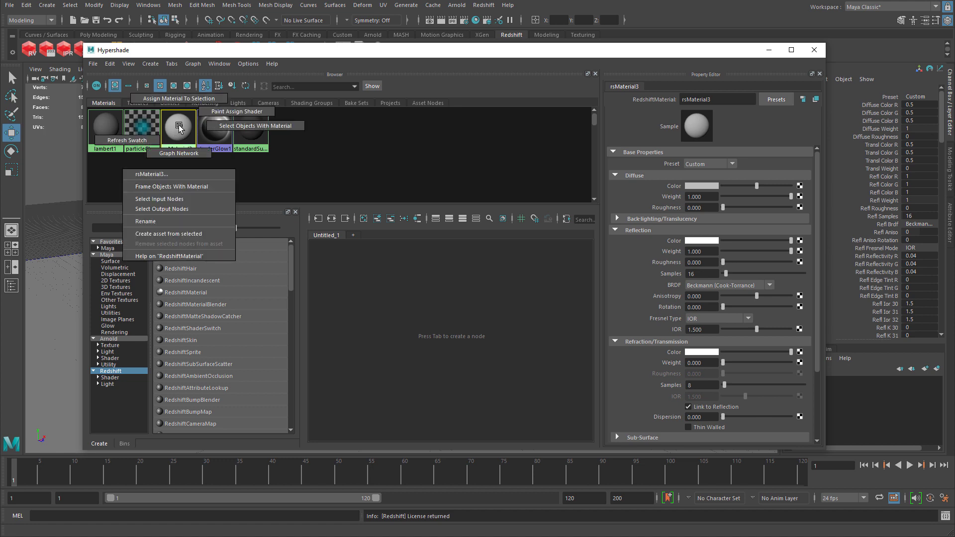
left_click(181, 153)
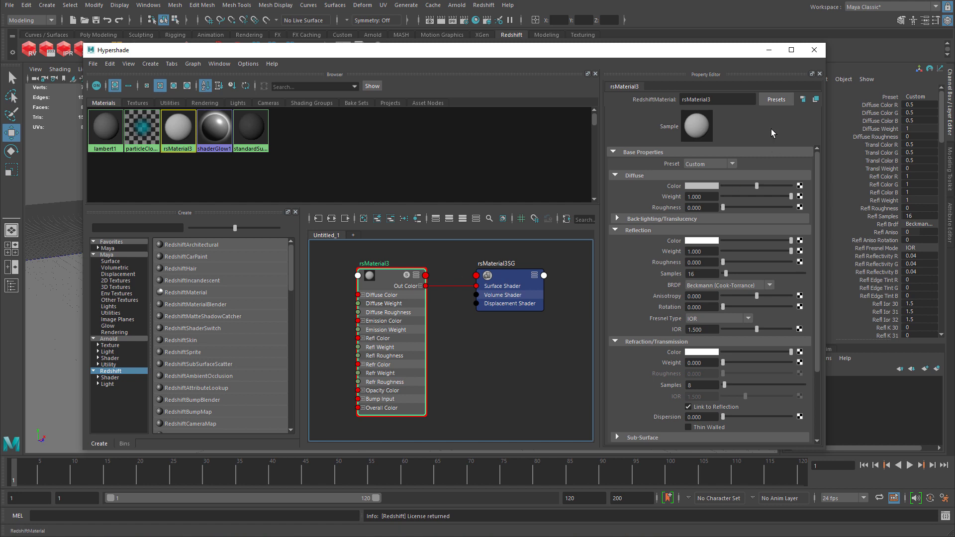
- Rename the new Redshift material as rsNonMetallic
left_click_drag(687, 100, 745, 100)
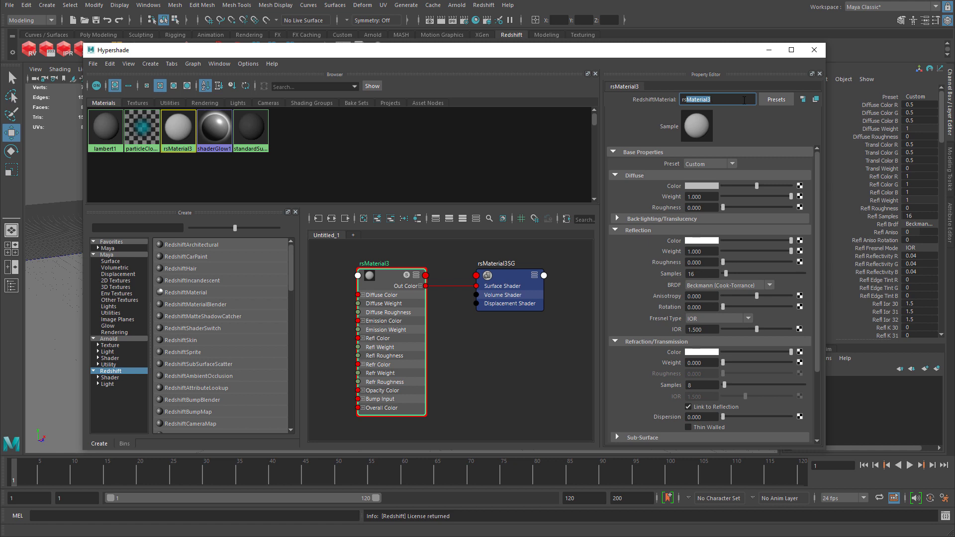
type("NonMetalic")
key("Return")
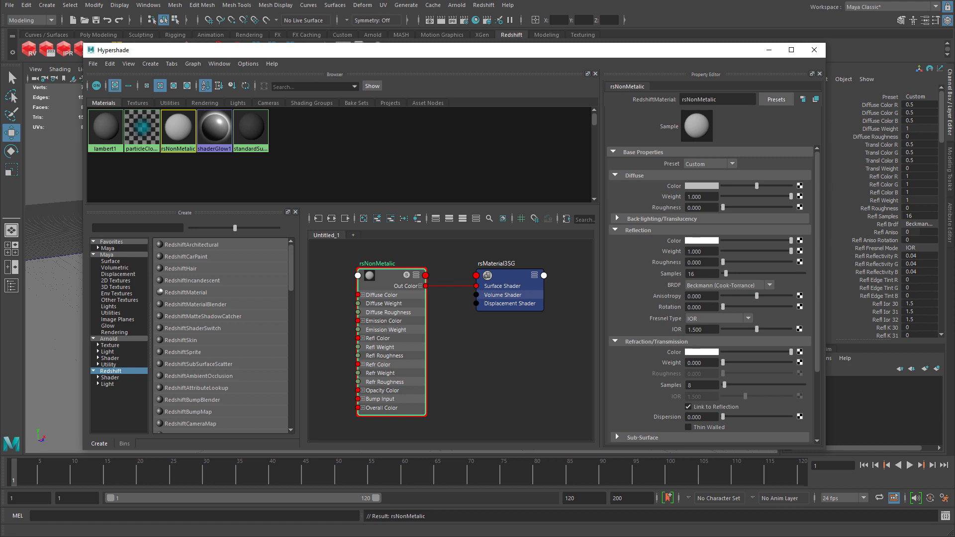
type("l")
key("Return")
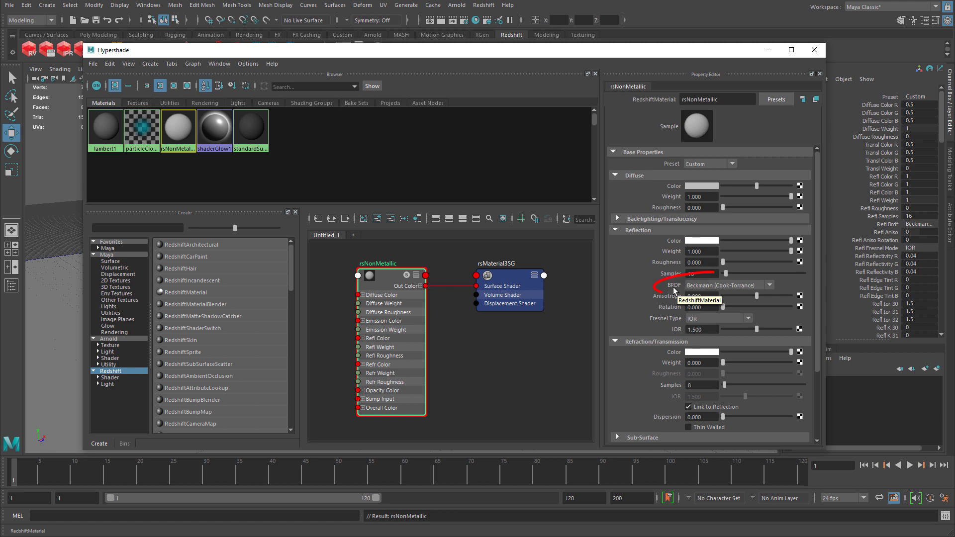
- Set the rsNonMetallic reflection BRDF to GGX and its Fresnel Type to Metalness
left_click(710, 287)
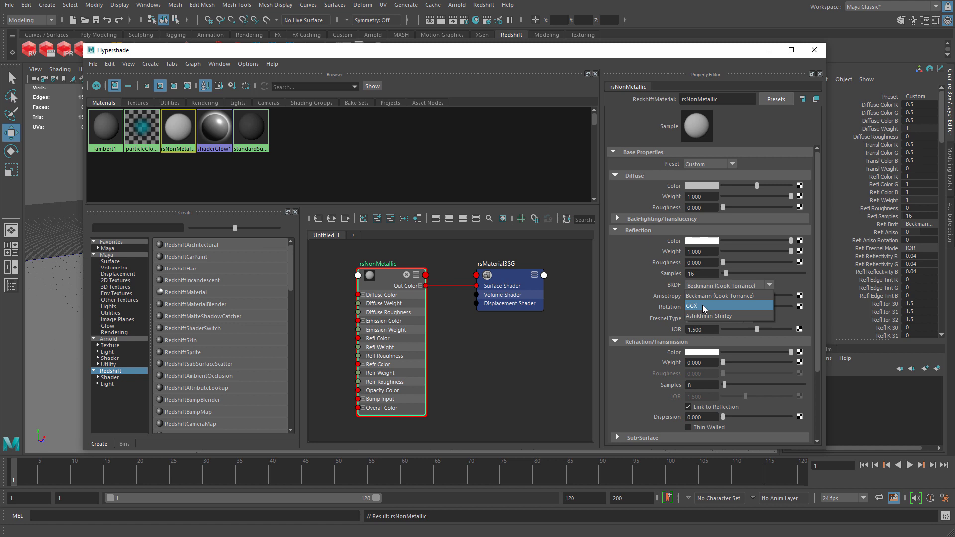
left_click(704, 307)
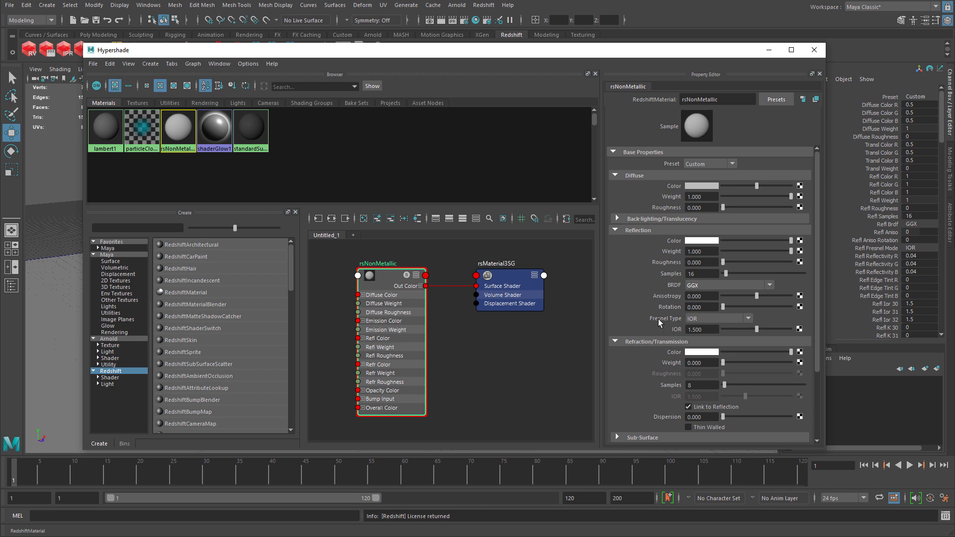
left_click(700, 318)
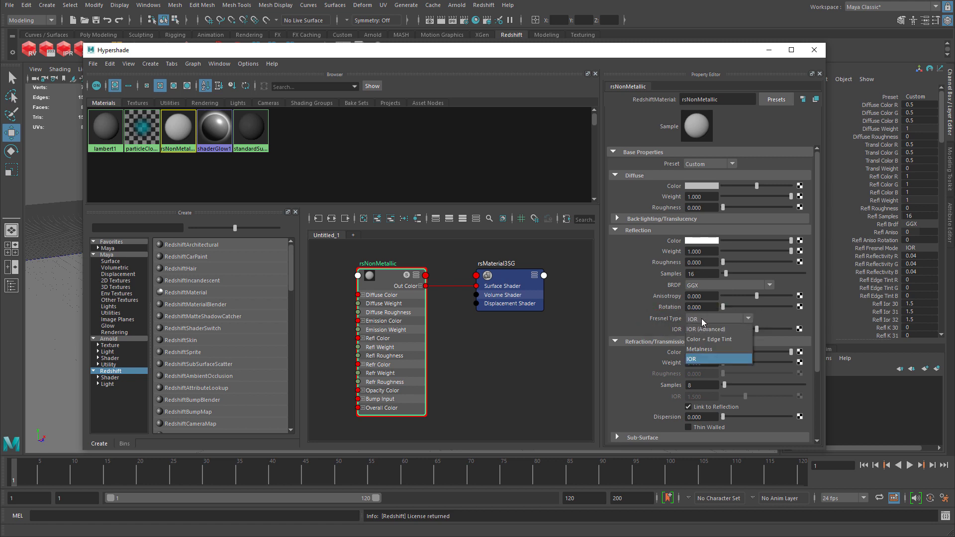
left_click(711, 350)
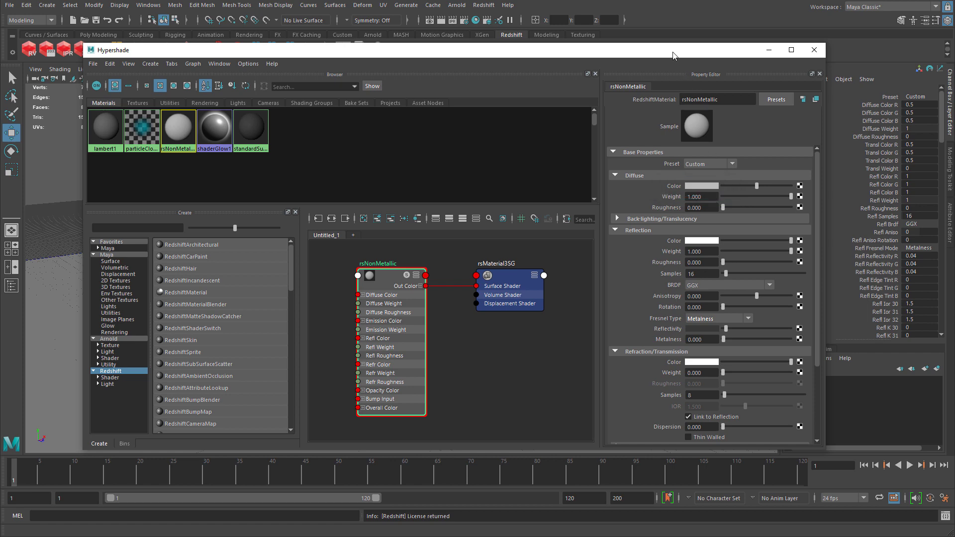
- Assign the existing rsNonMetallic material to both spheres, the flat square plane and the standing plane
left_click_drag(676, 55, 780, 435)
left_click(465, 277)
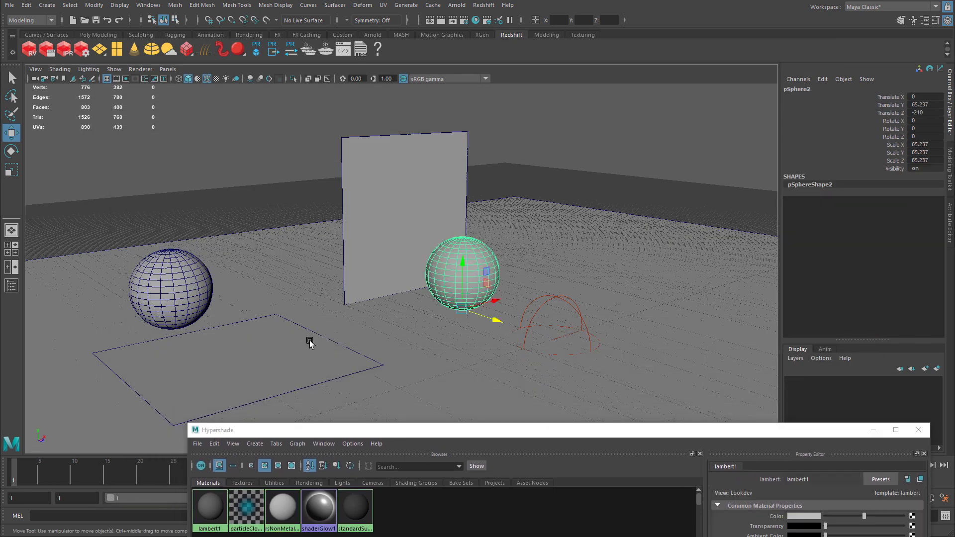
left_click(309, 341)
left_click(172, 287)
left_click(419, 213)
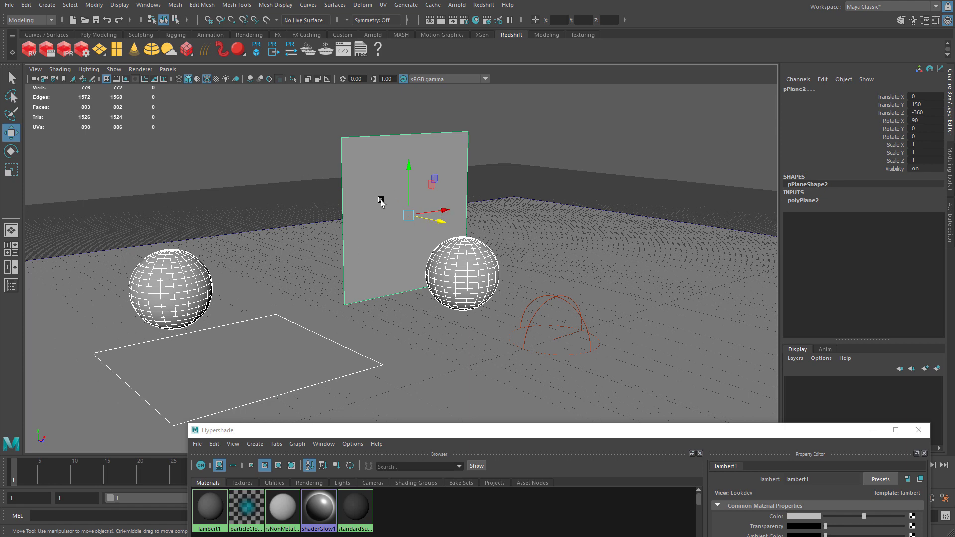
right_click(388, 140)
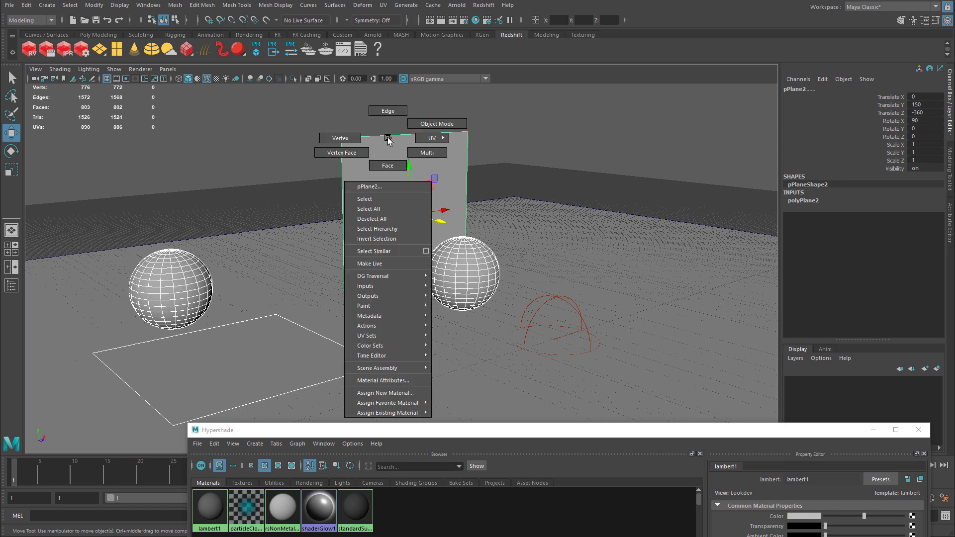
mouse_move(392, 415)
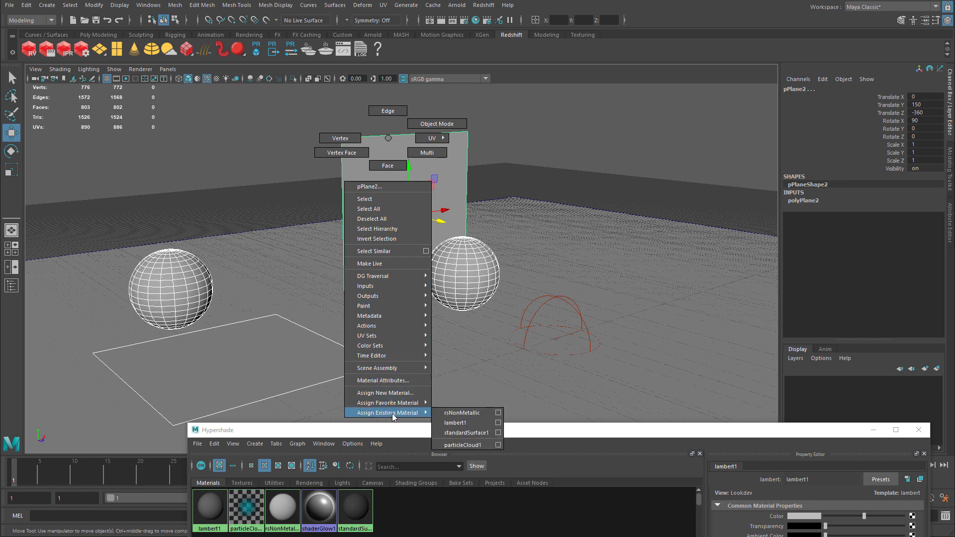
left_click(458, 414)
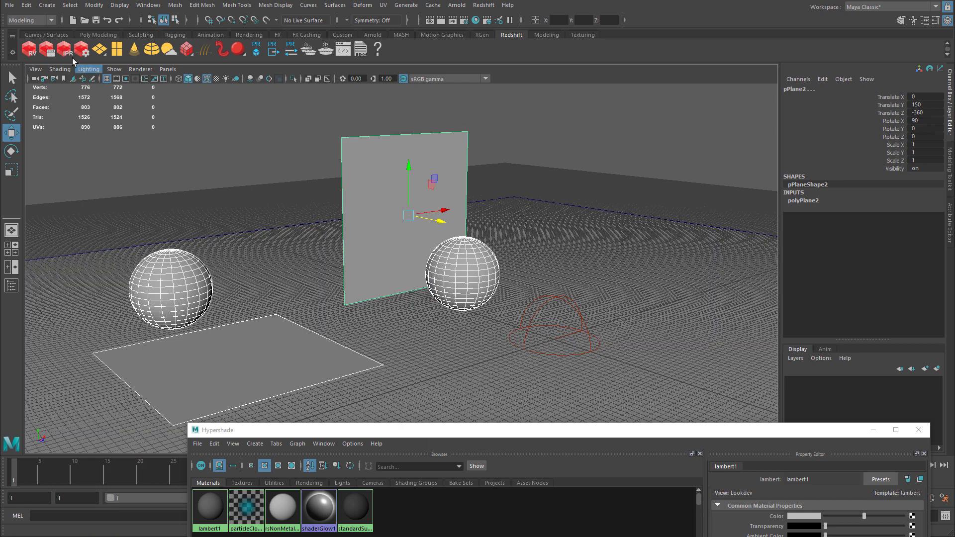
- Frame the spheres and planes more closely and render the perspective view in the Redshift Render View
scroll(206, 205, "up", 3)
middle_click_drag(206, 205, 325, 173, "alt")
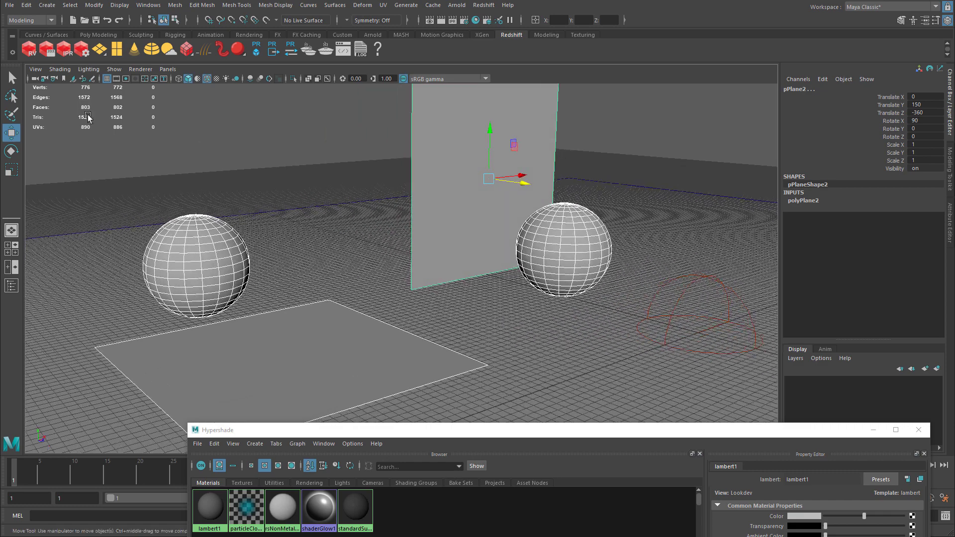
left_click(29, 49)
left_click(53, 275)
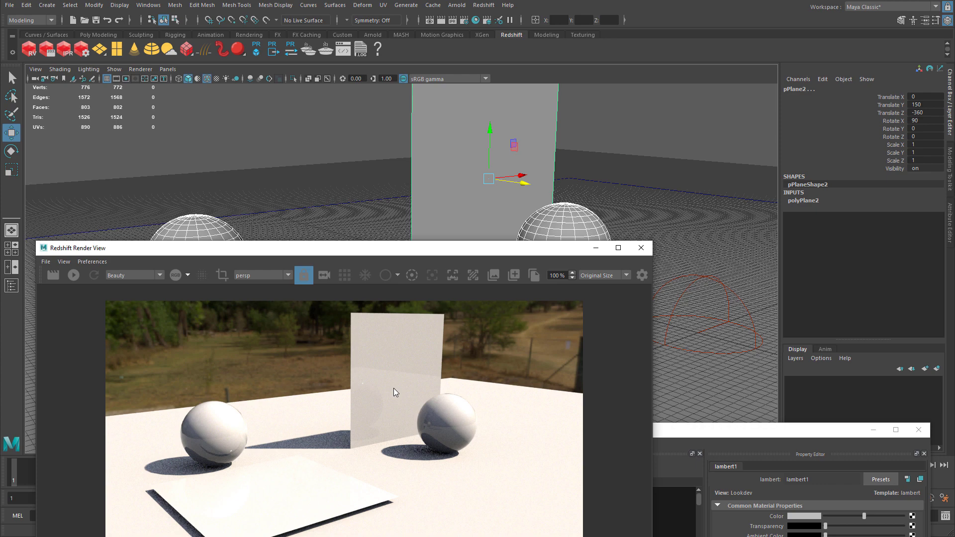
- Start the interactive Redshift render beside the viewport and examine the non-metallic reflections on the spheres and planes from several angles
left_click_drag(455, 171, 408, 184, "alt")
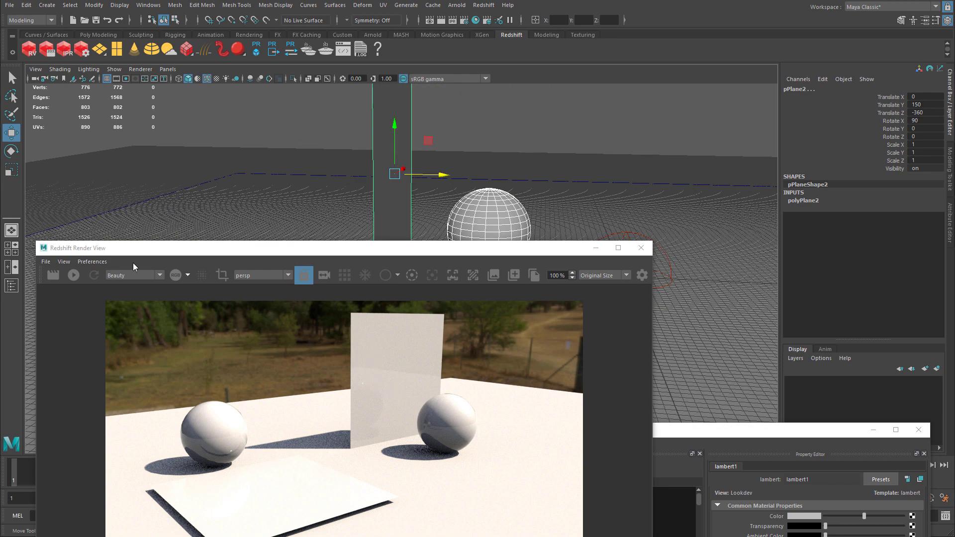
left_click(74, 275)
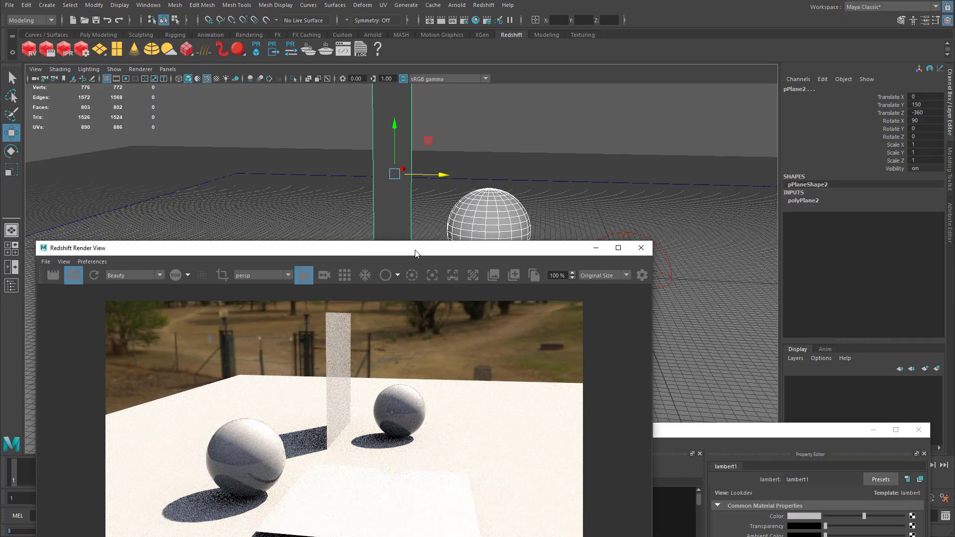
left_click_drag(452, 241, 722, 153)
left_click_drag(298, 147, 257, 128, "alt")
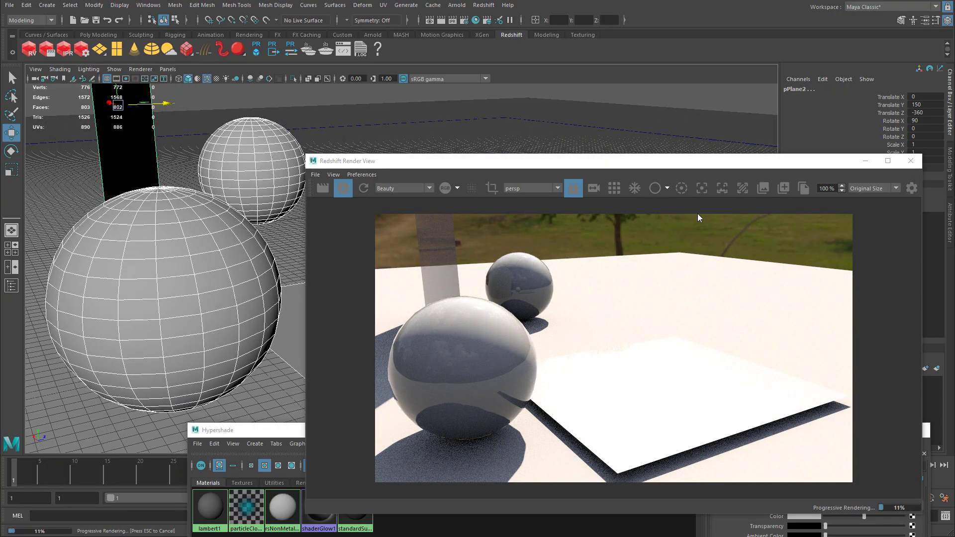
left_click_drag(248, 302, 290, 242, "alt")
left_click_drag(238, 262, 106, 235, "alt")
left_click_drag(171, 218, 324, 435, "alt")
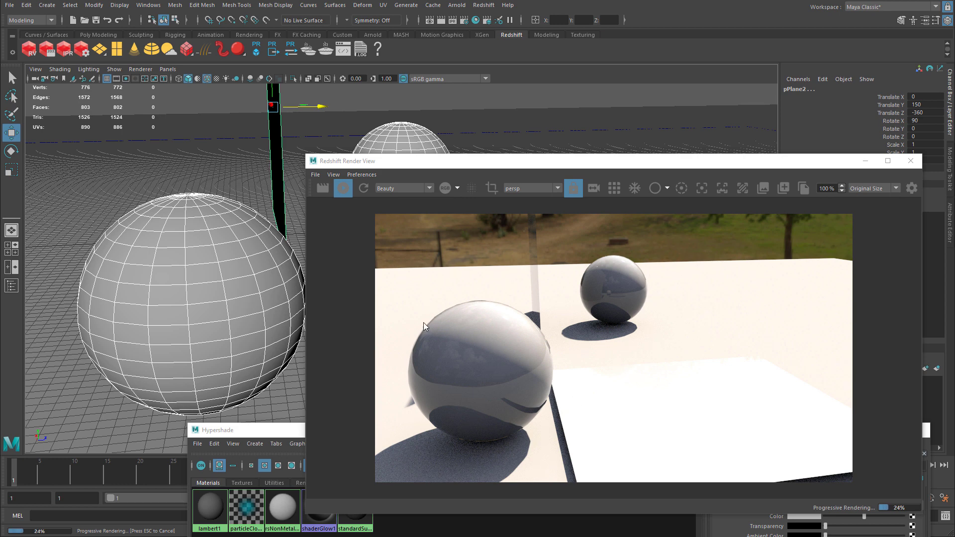
- Select rsNonMetallic in the Hypershade network, close the Hypershade and show the material's reflection settings in the Attribute Editor
double_click(260, 437)
left_click_drag(191, 246, 121, 58)
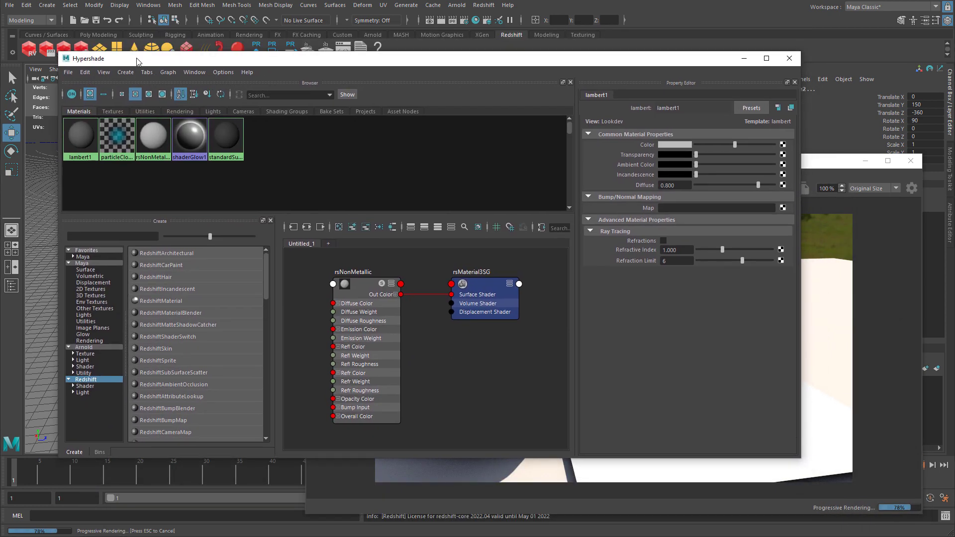
left_click(363, 284)
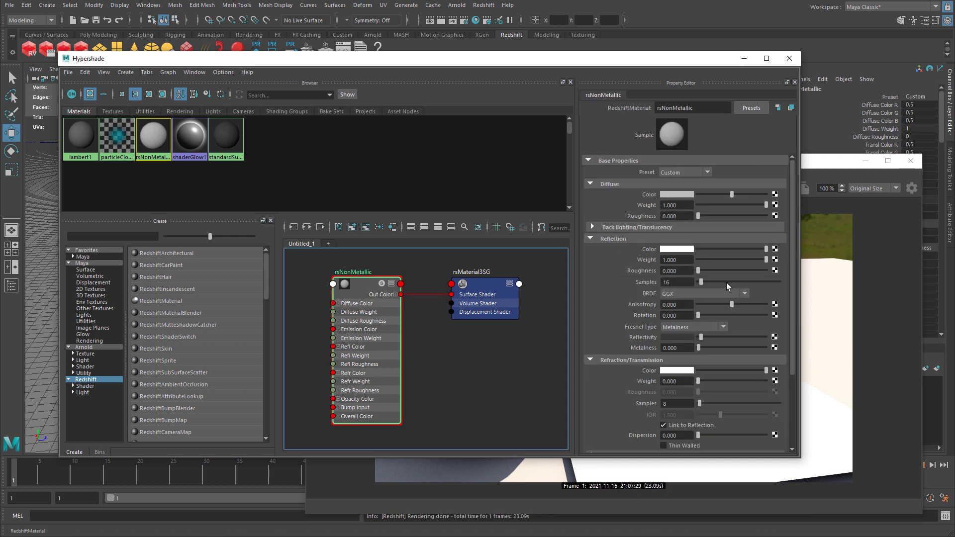
left_click(672, 271)
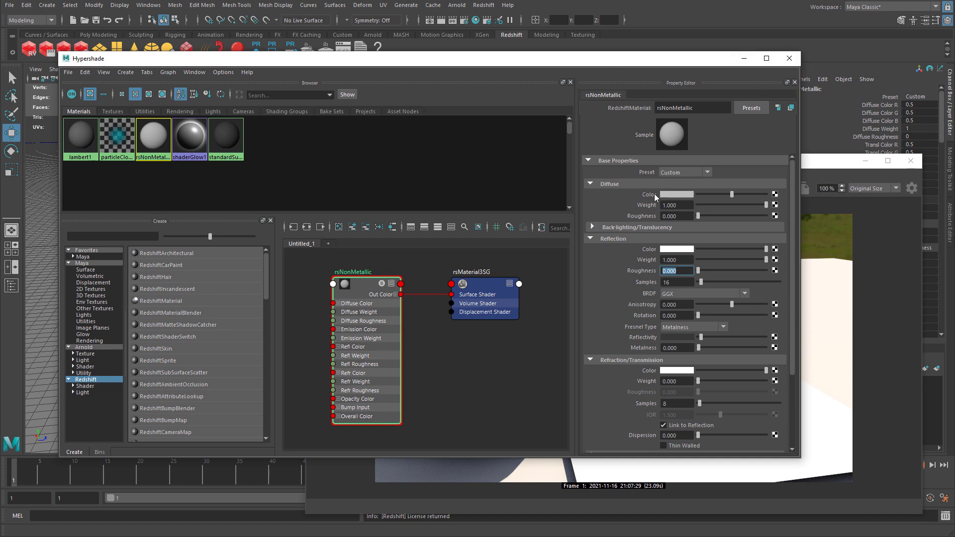
left_click(790, 59)
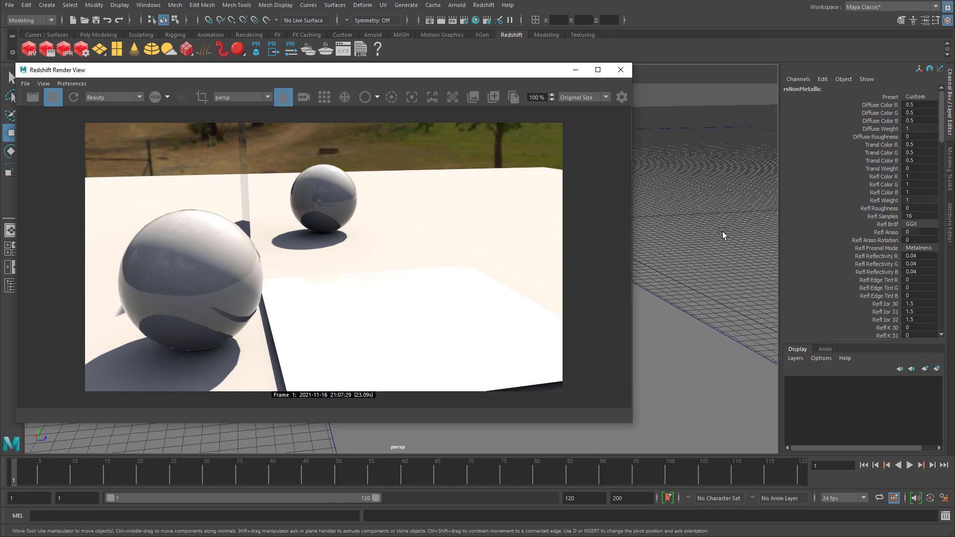
left_click(950, 221)
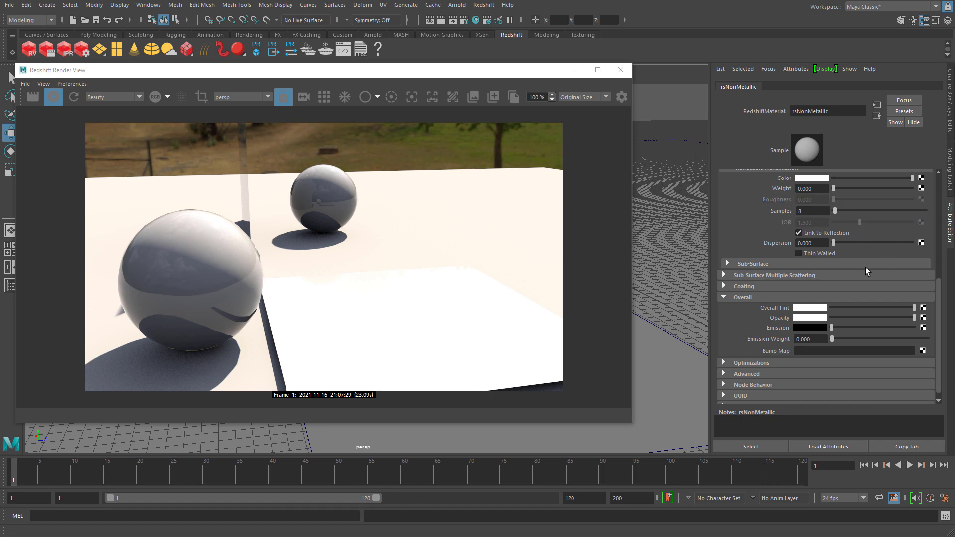
scroll(851, 218, "up", 4)
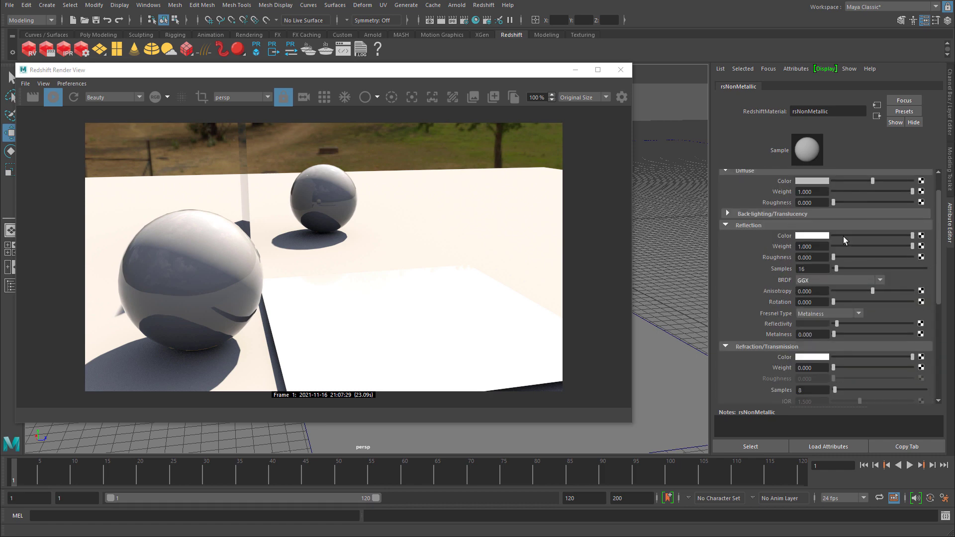
- Select the standing plane and check the interactive render of the spheres and planes from different angles
left_click_drag(433, 70, 444, 248)
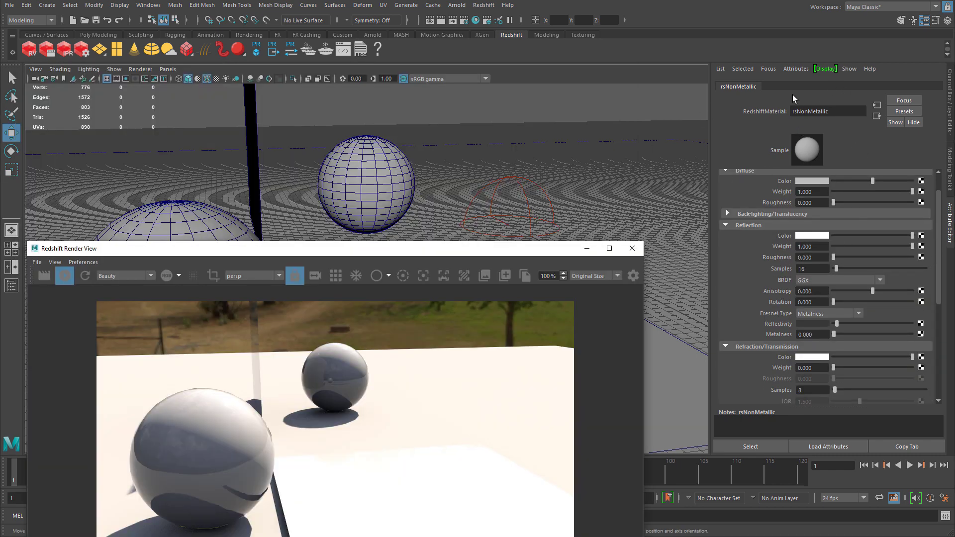
left_click_drag(445, 139, 320, 139, "alt")
left_click(321, 137)
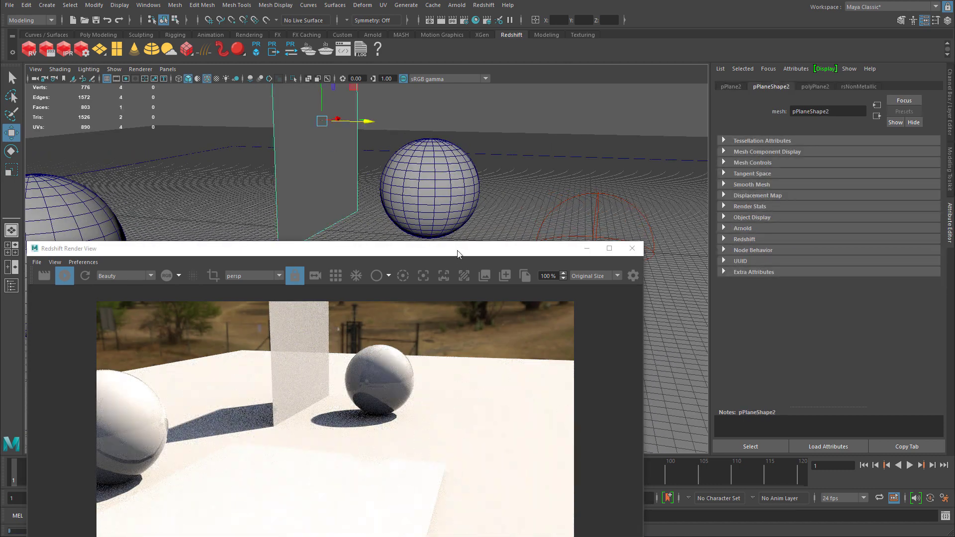
left_click_drag(457, 248, 446, 74)
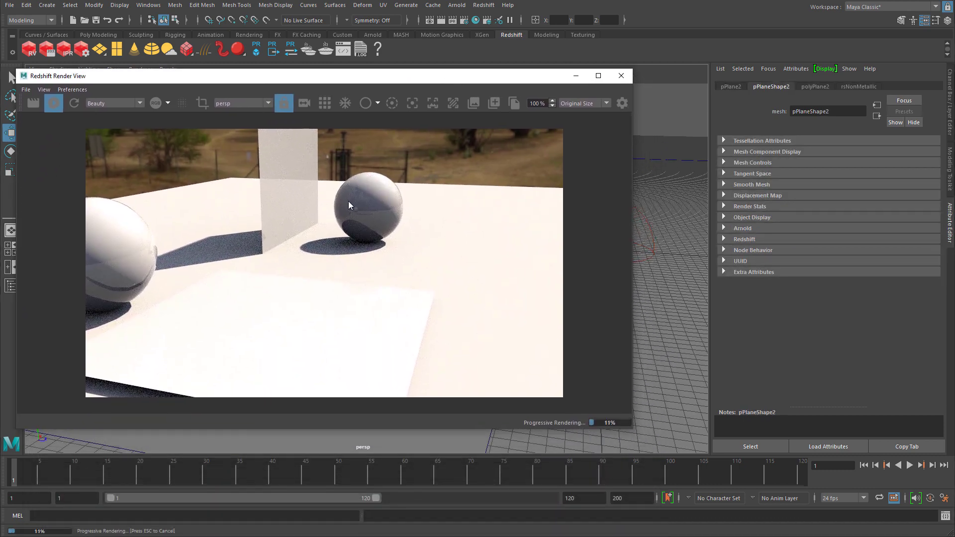
left_click_drag(642, 207, 694, 208, "alt")
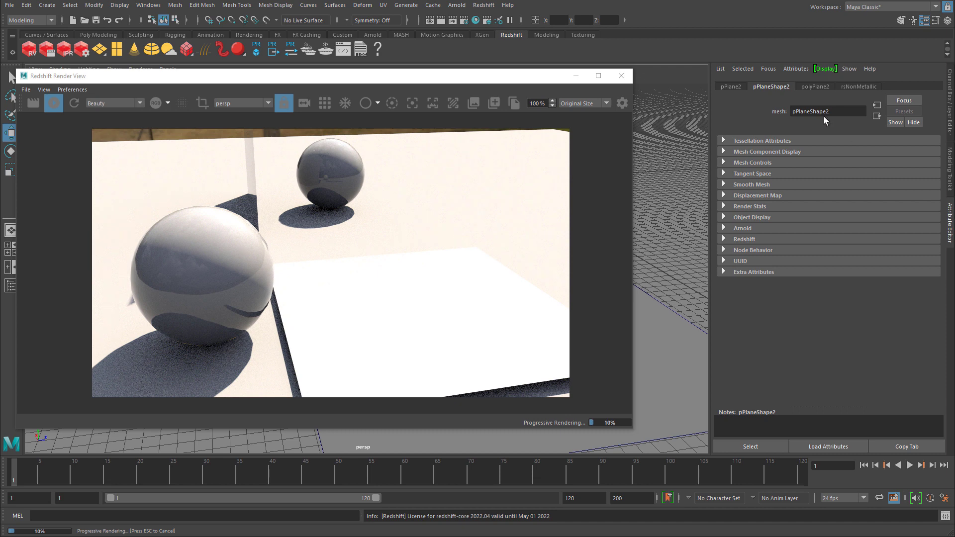
- Open the selected plane's rsNonMetallic attributes and review the Diffuse, Reflection and Refraction/Transmission settings
left_click(857, 87)
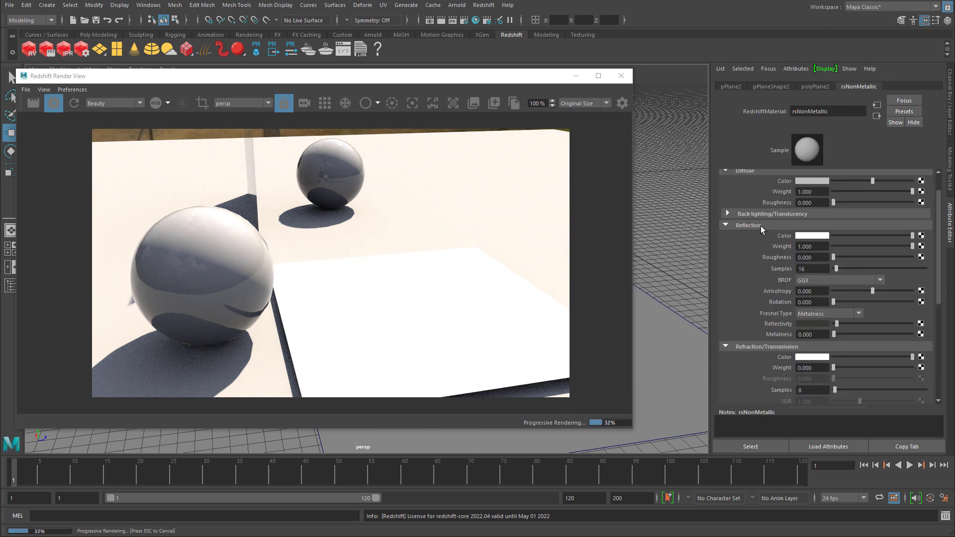
left_click(815, 257)
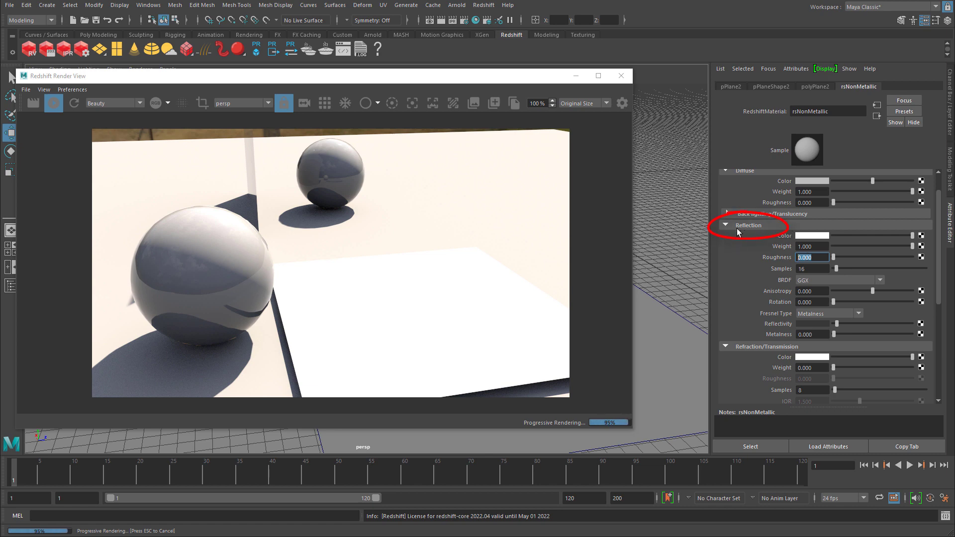
scroll(750, 200, "up", 2)
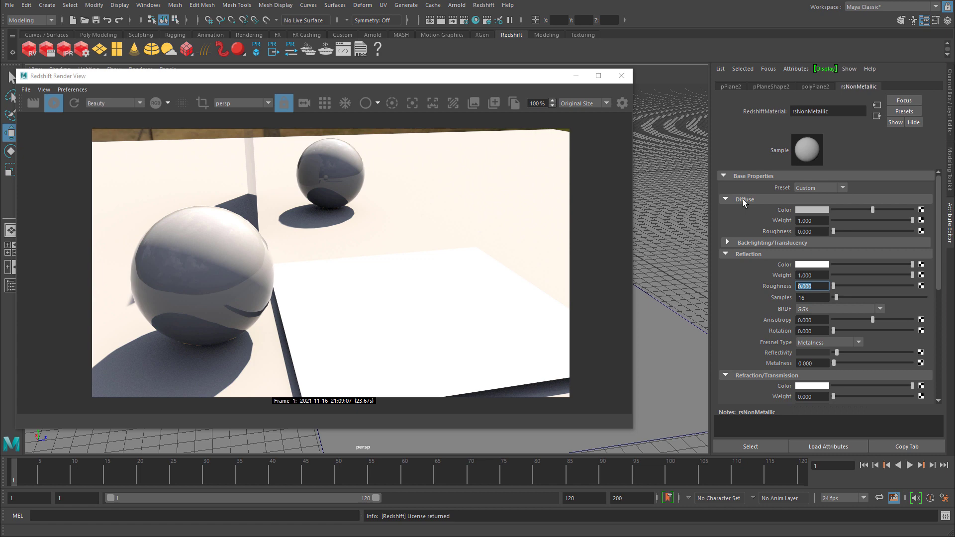
double_click(804, 231)
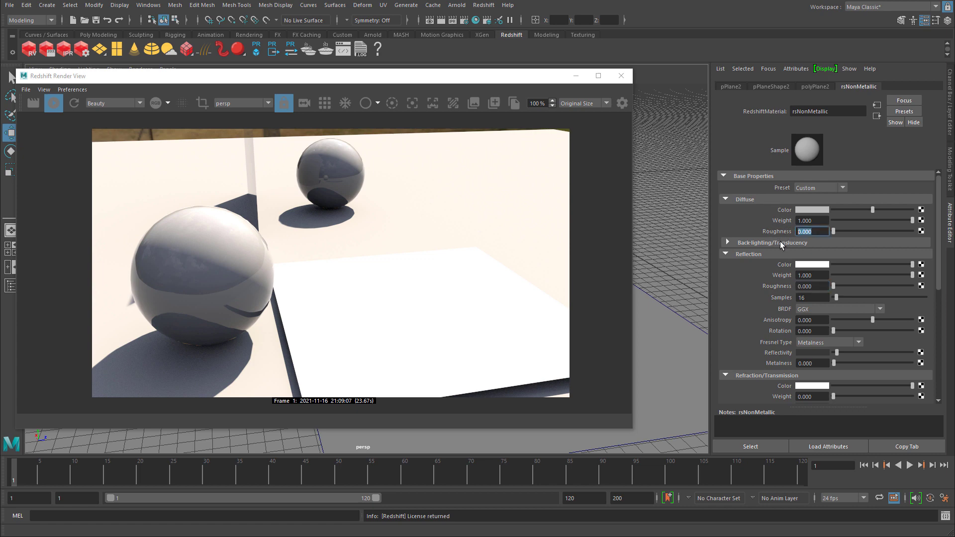
scroll(777, 251, "down", 1)
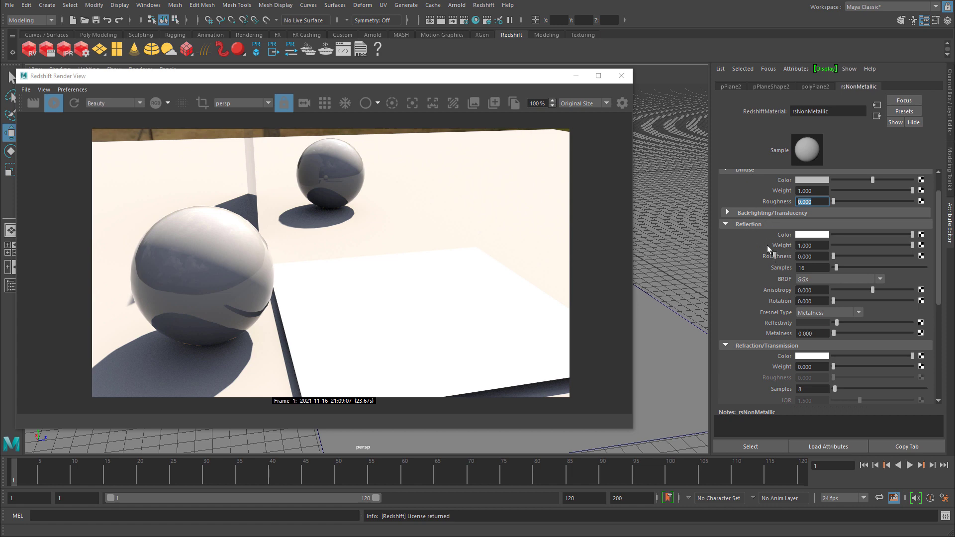
scroll(740, 369, "down", 3)
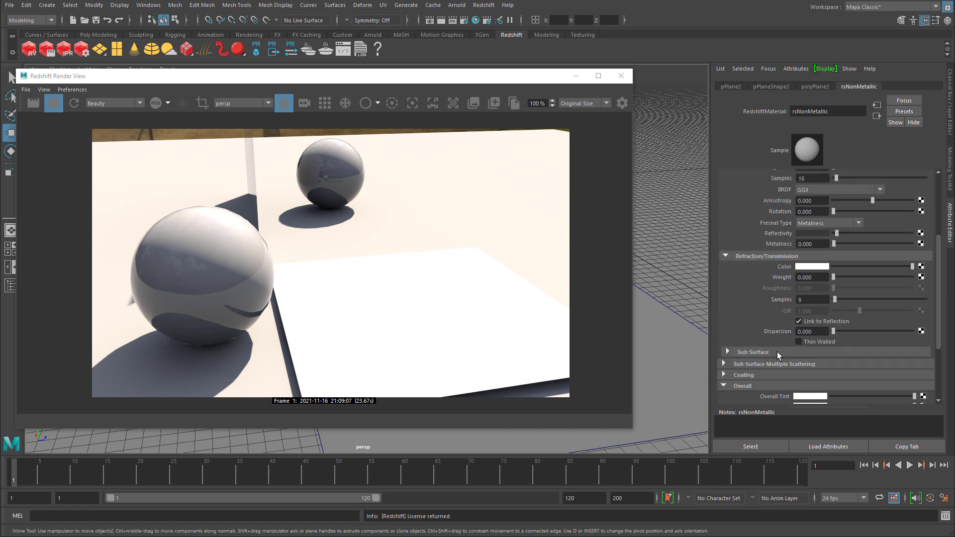
scroll(766, 327, "up", 4)
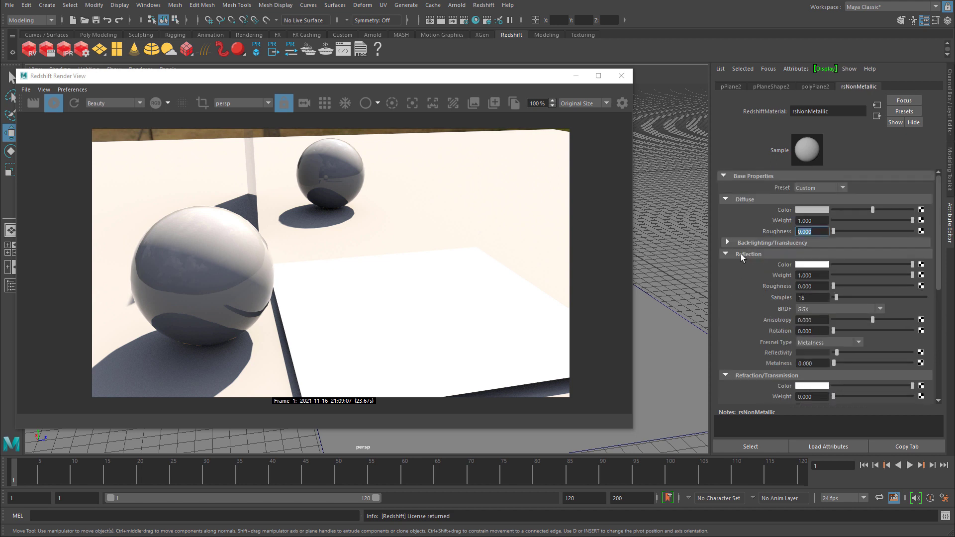
- Compare rsNonMetallic's reflection Roughness at 1 and at 0 in the interactive render
left_click(797, 286)
key("Return")
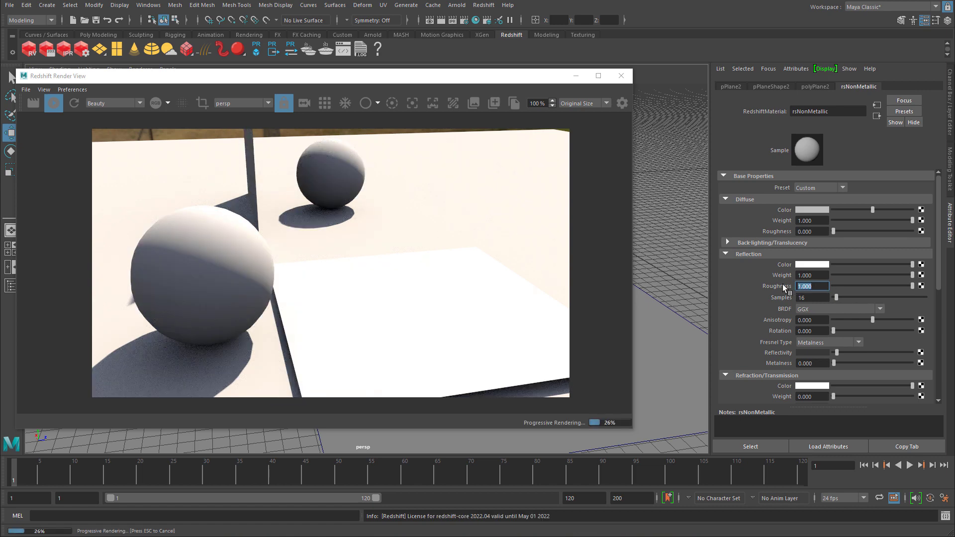
type("0")
key("Return")
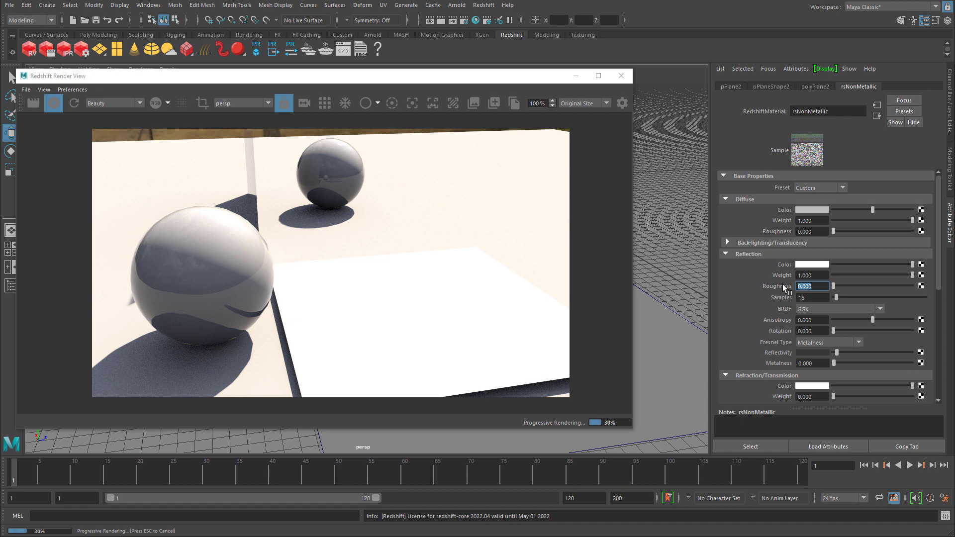
- Try a reflection Roughness of 0.5 and inspect the spheres more closely beside the viewport
type(".5")
key("Return")
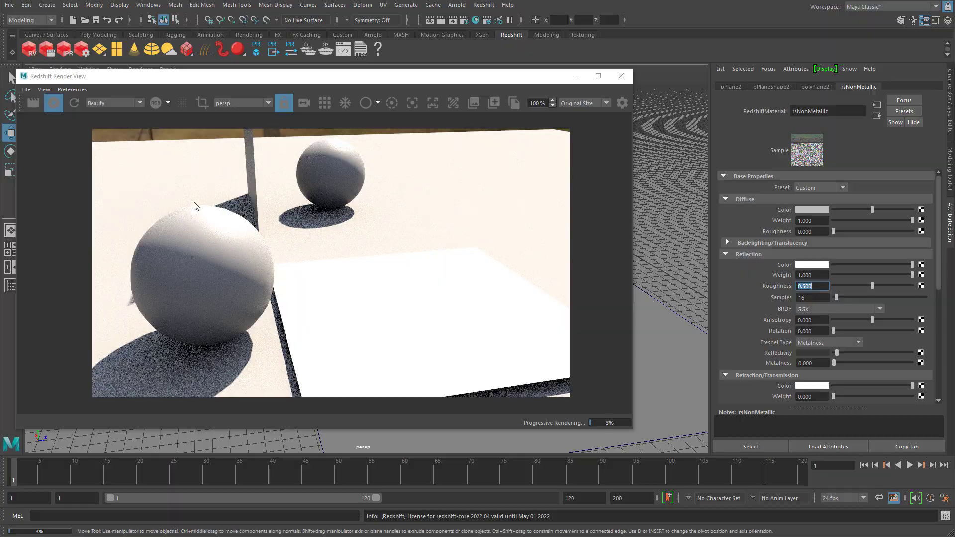
left_click_drag(510, 81, 602, 122)
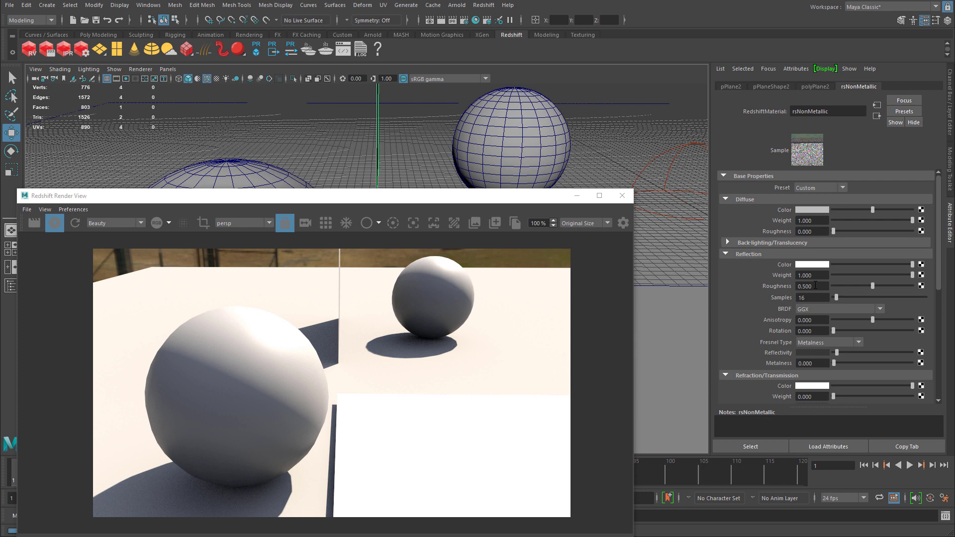
- Compare the rsNonMetallic reflection Roughness at 0.9 and at 0.3
left_click_drag(816, 286, 790, 284)
type("0.9")
key("Return")
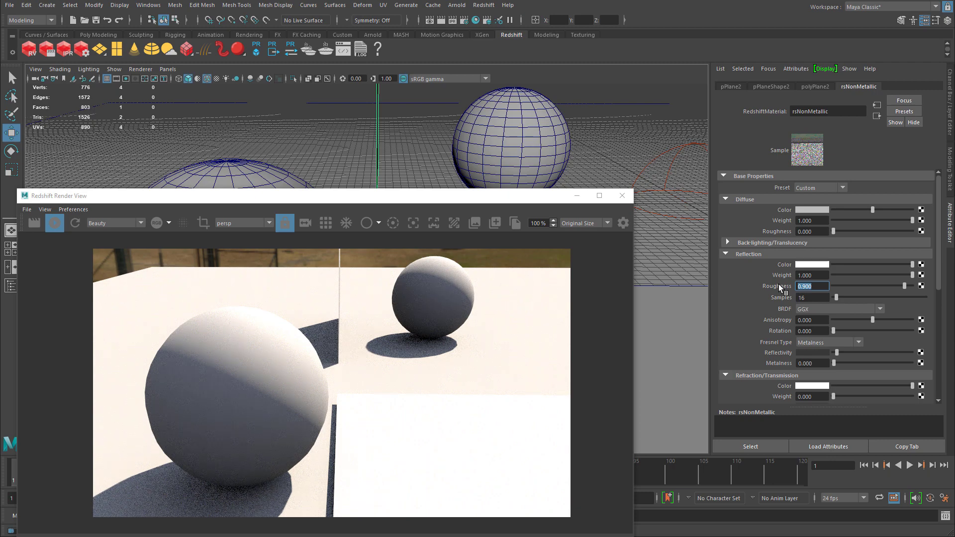
left_click(812, 287)
type("0.3")
key("Return")
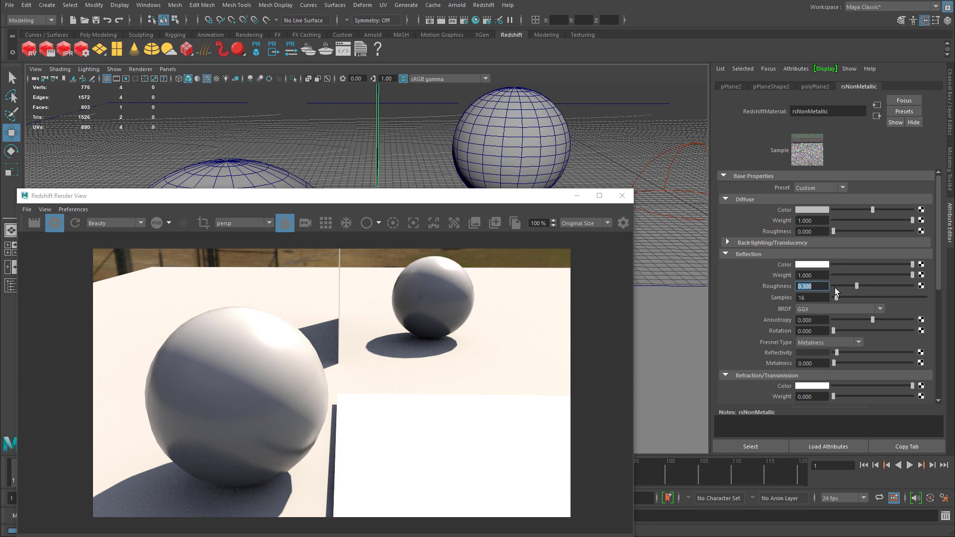
- Try a blue diffuse color with hue 221.53 and saturation 0.635 on rsNonMetallic and check the render
left_click(816, 209)
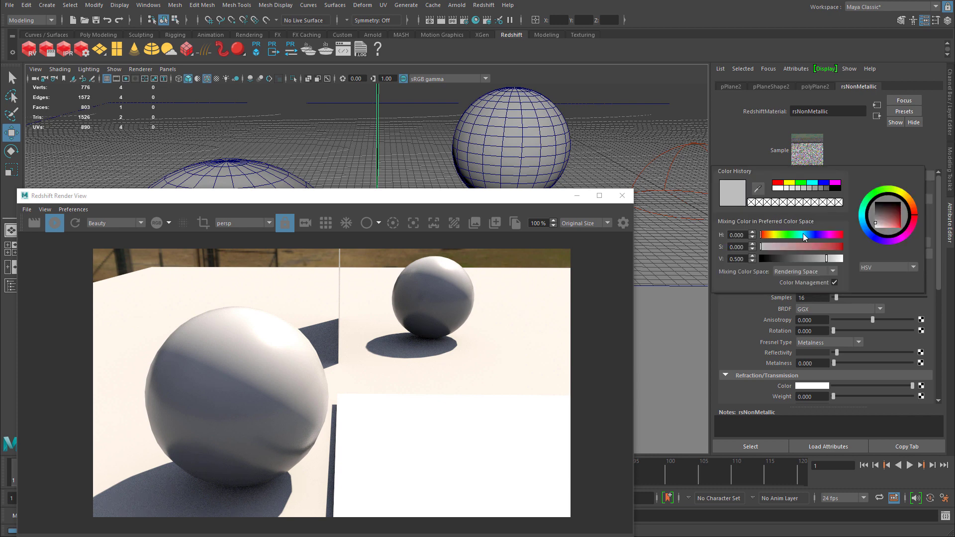
left_click(805, 246)
left_click_drag(793, 235, 815, 244)
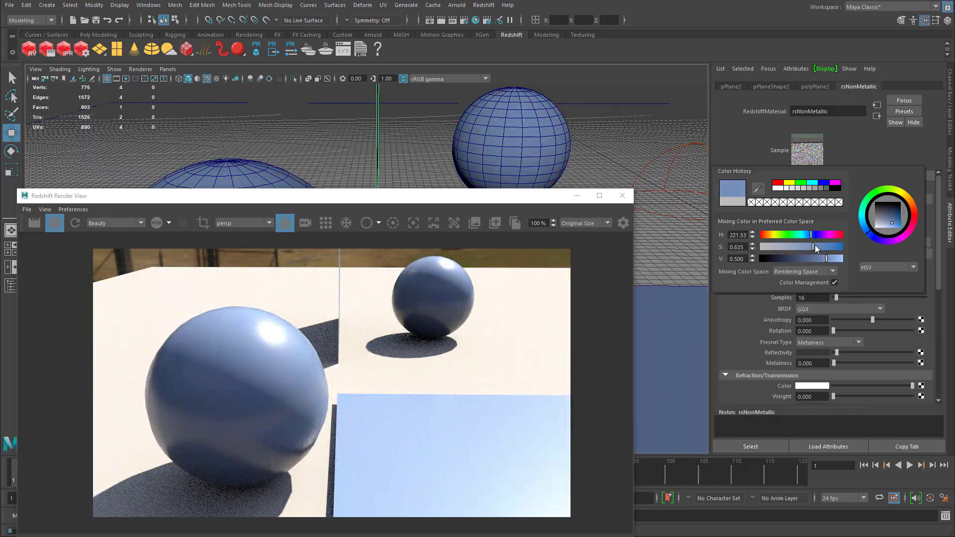
left_click_drag(672, 223, 642, 233, "alt")
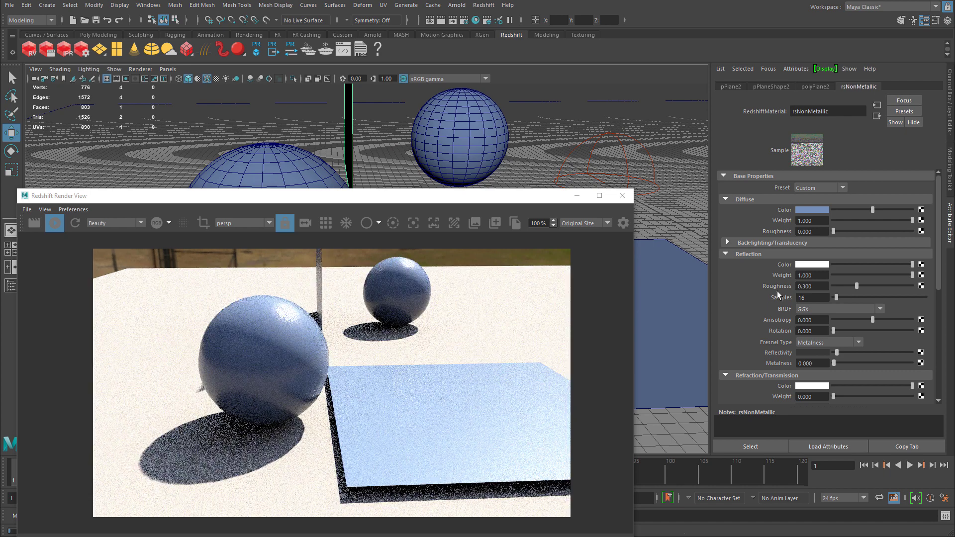
- Try a reflection Roughness of 0.7 on the blue non-metallic material
double_click(791, 286)
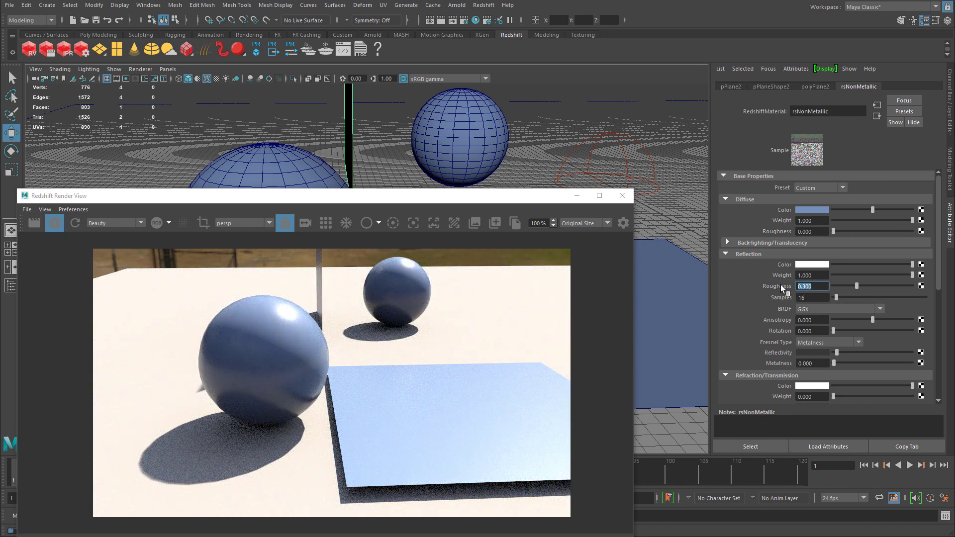
type(".7")
key("Return")
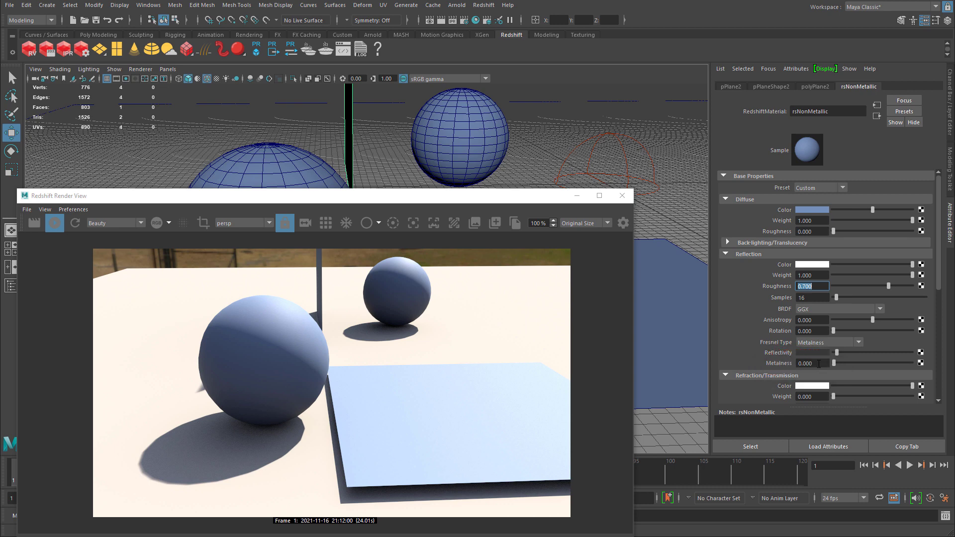
- Set rsNonMetallic's reflection Metalness to 1 and Roughness to 0.25, and check the metallic look from another angle
left_click(803, 363)
type("1")
key("Return")
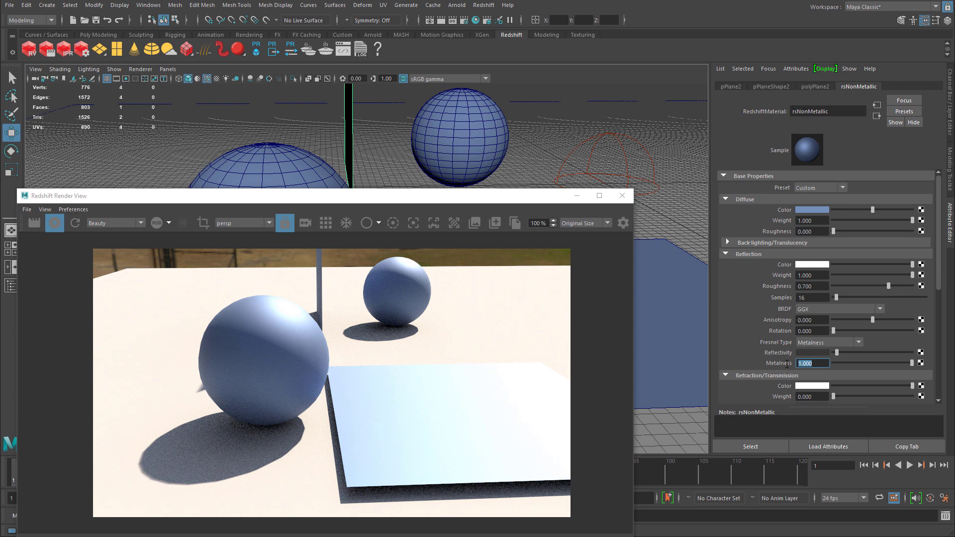
left_click(817, 286)
type("0.25")
key("Return")
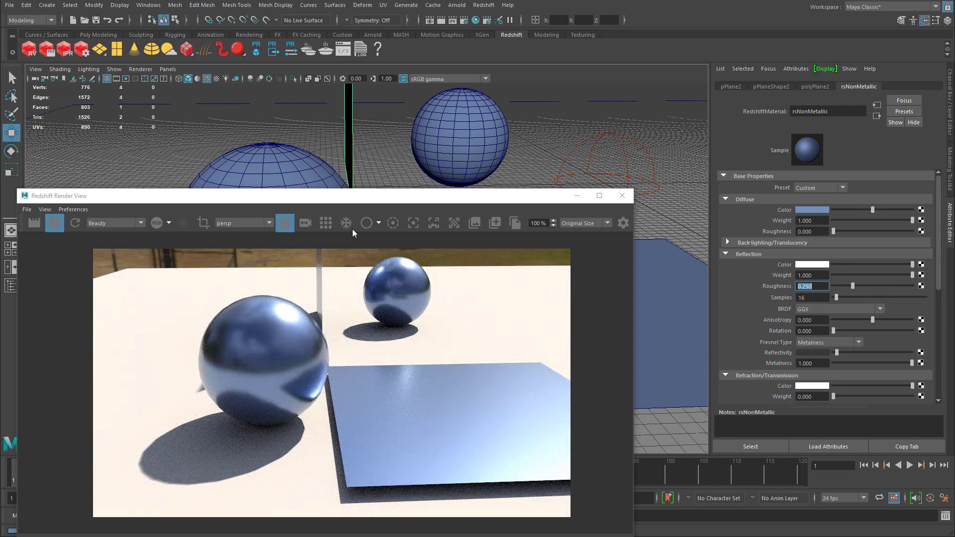
left_click_drag(380, 164, 393, 164, "alt")
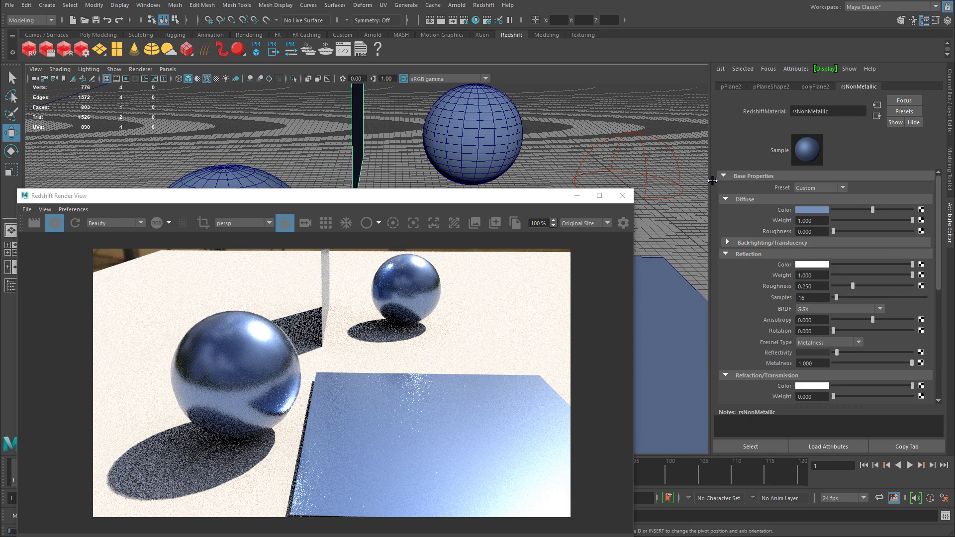
- Change the diffuse color to a saturated golden orange and view the resulting metal from a different angle
left_click(820, 210)
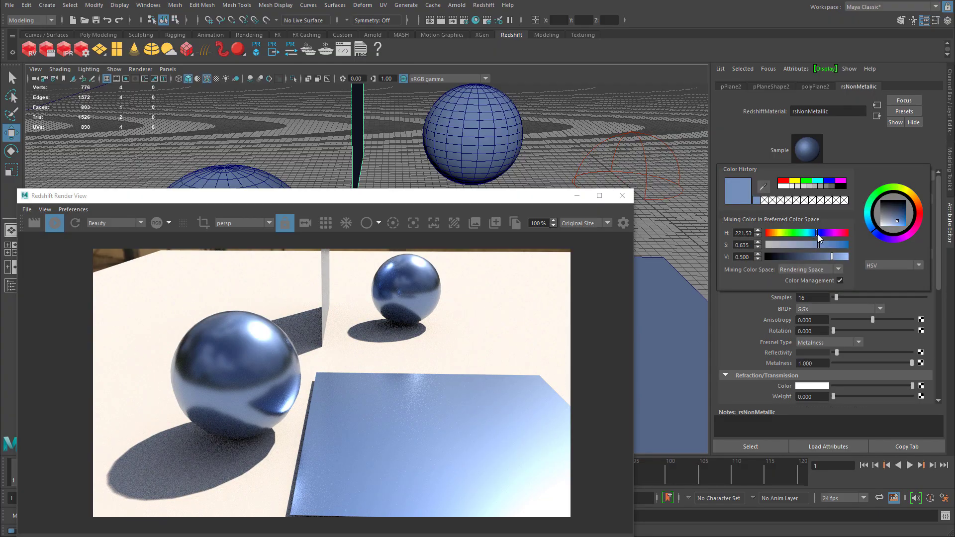
left_click_drag(818, 234, 785, 234)
left_click(915, 199)
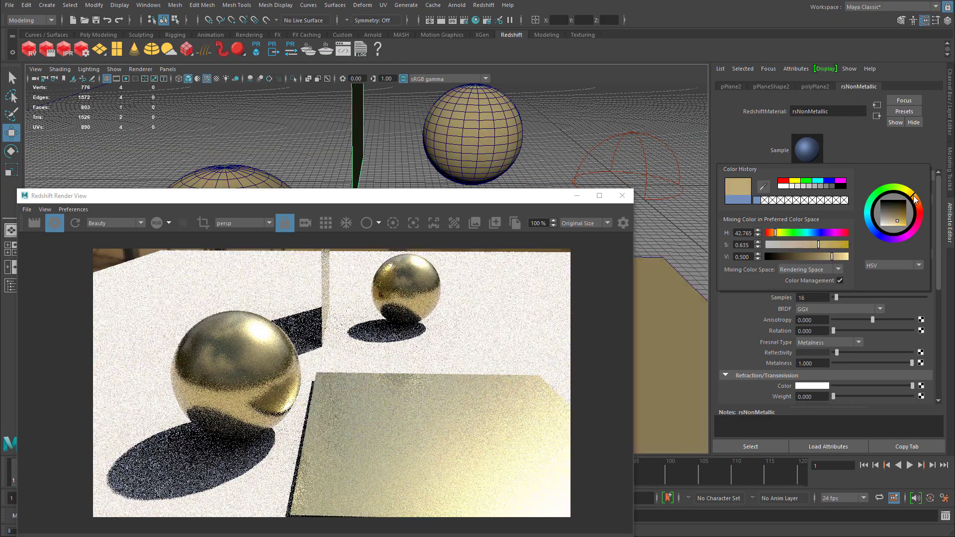
left_click_drag(902, 218, 897, 222)
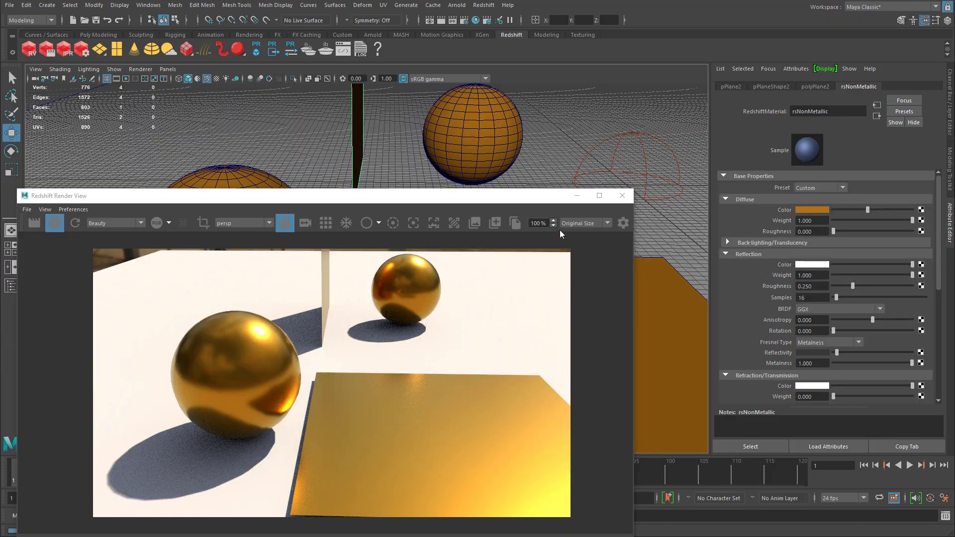
left_click_drag(535, 158, 535, 140, "alt")
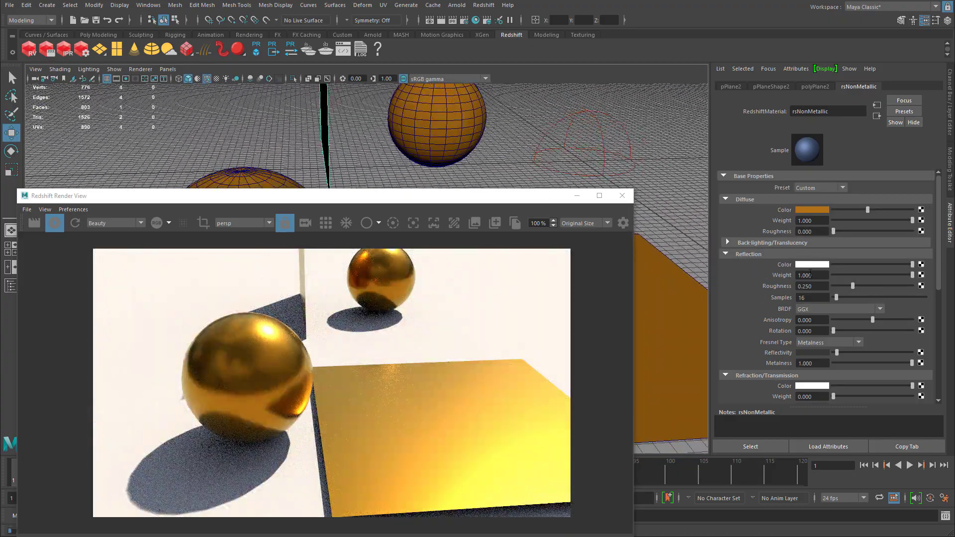